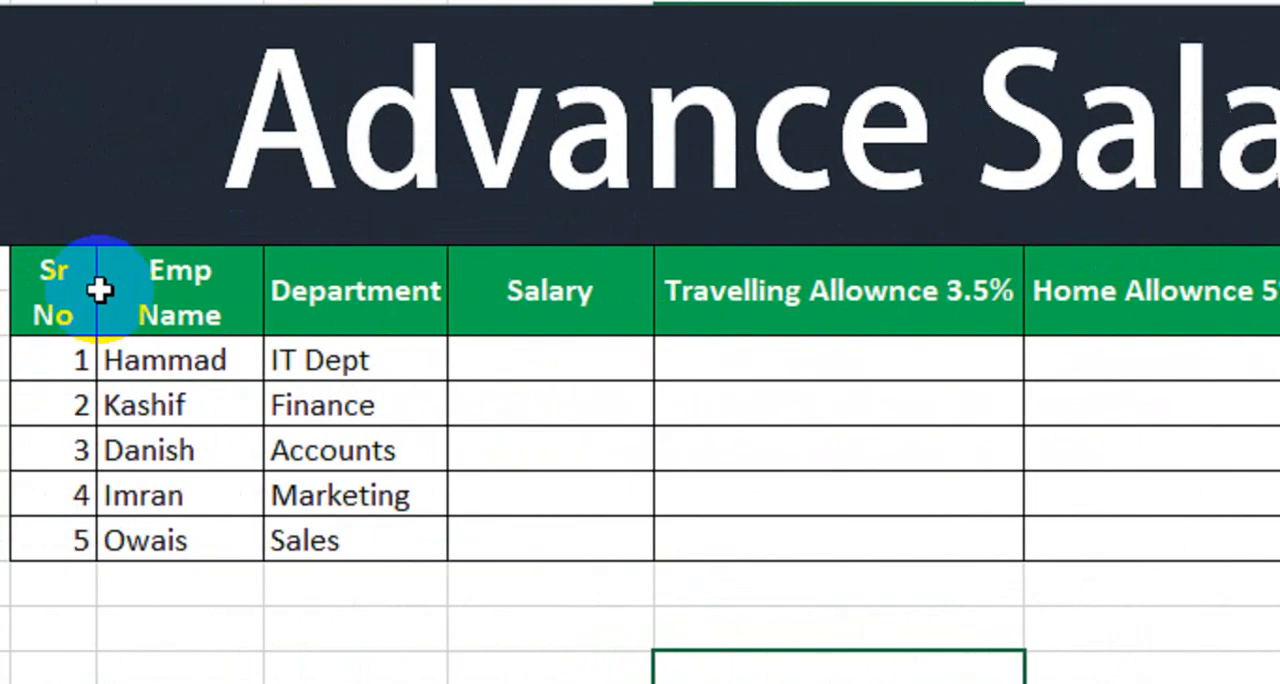
drag(188, 305, 963, 511)
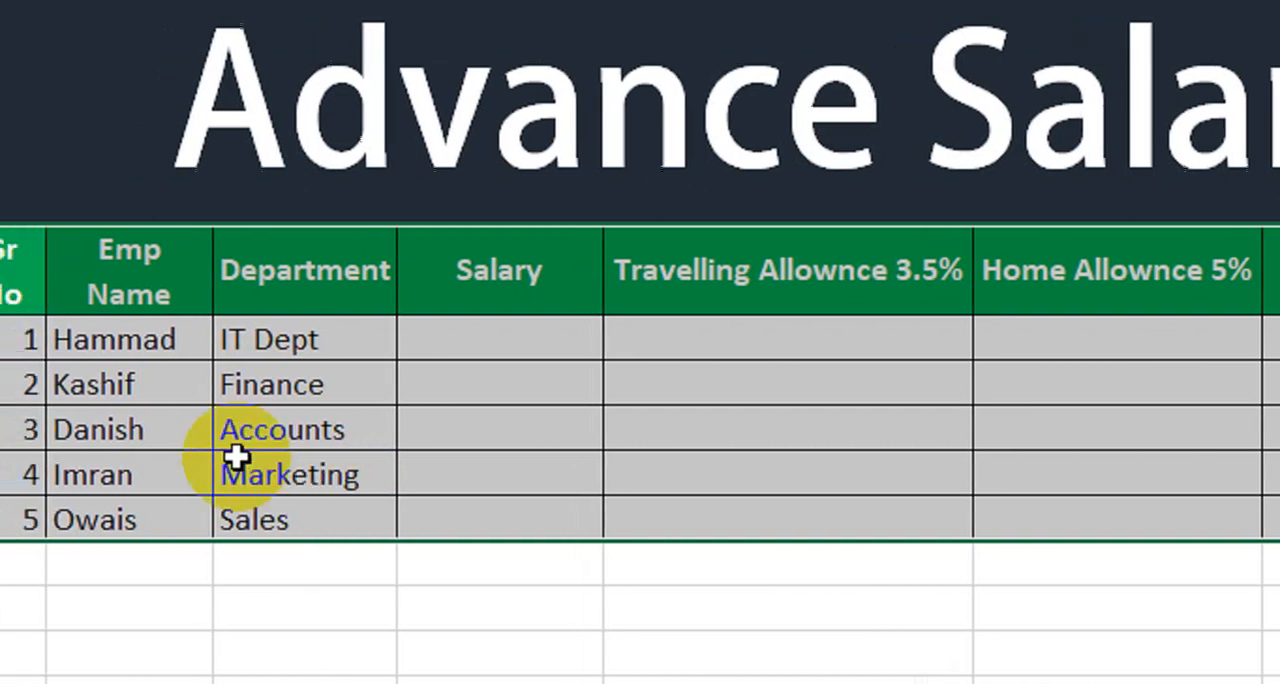
drag(213, 263, 1279, 527)
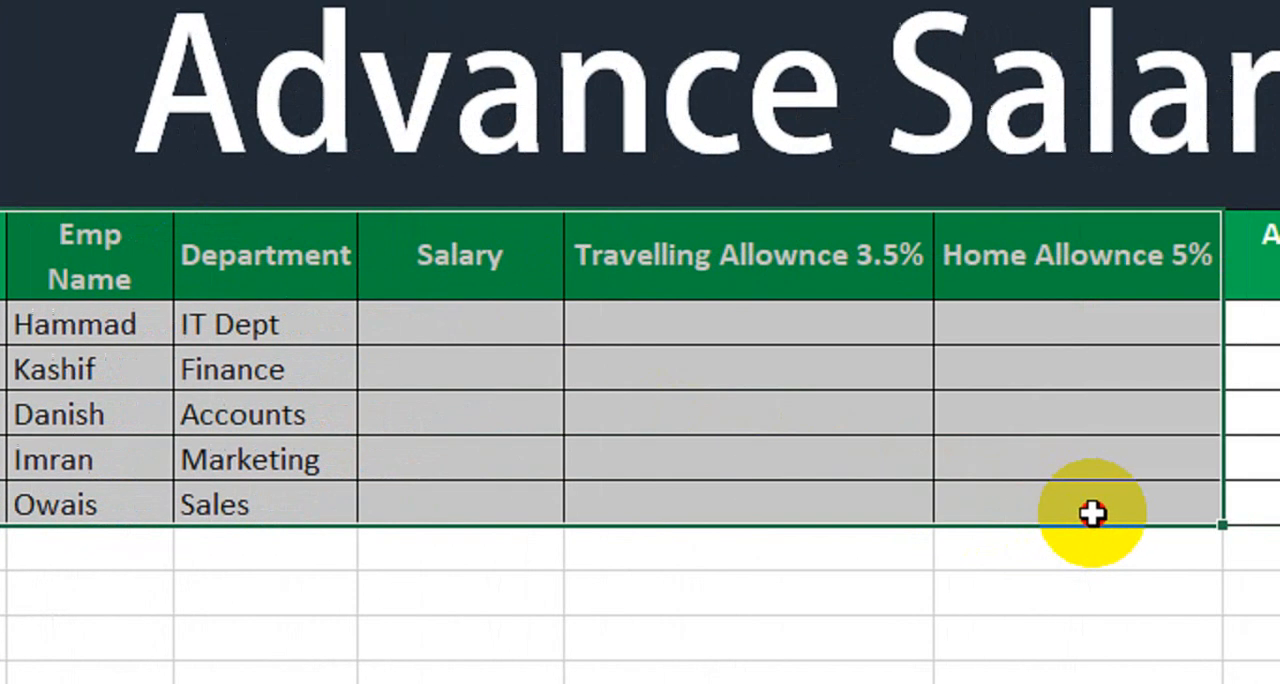
drag(1092, 513, 627, 513)
drag(315, 513, 223, 509)
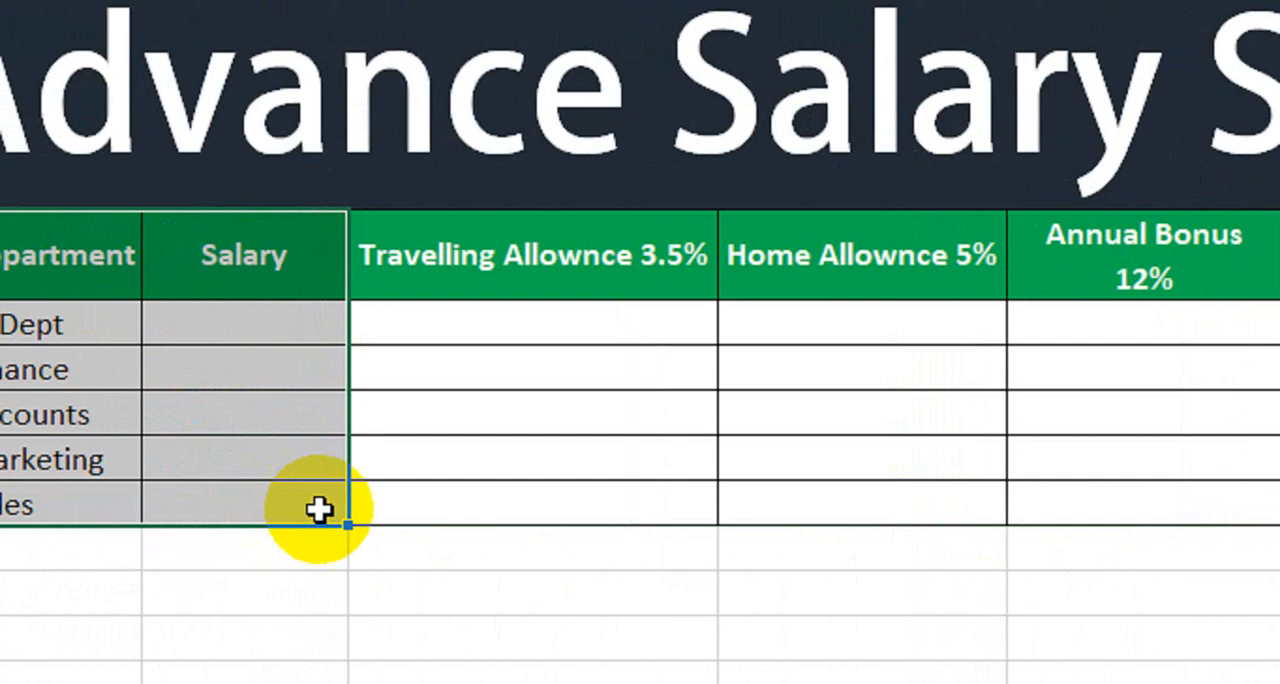
mouse_move(318, 510)
mouse_down()
mouse_move(203, 440)
mouse_move(200, 323)
mouse_move(257, 326)
mouse_move(302, 495)
mouse_up()
drag(484, 331, 486, 505)
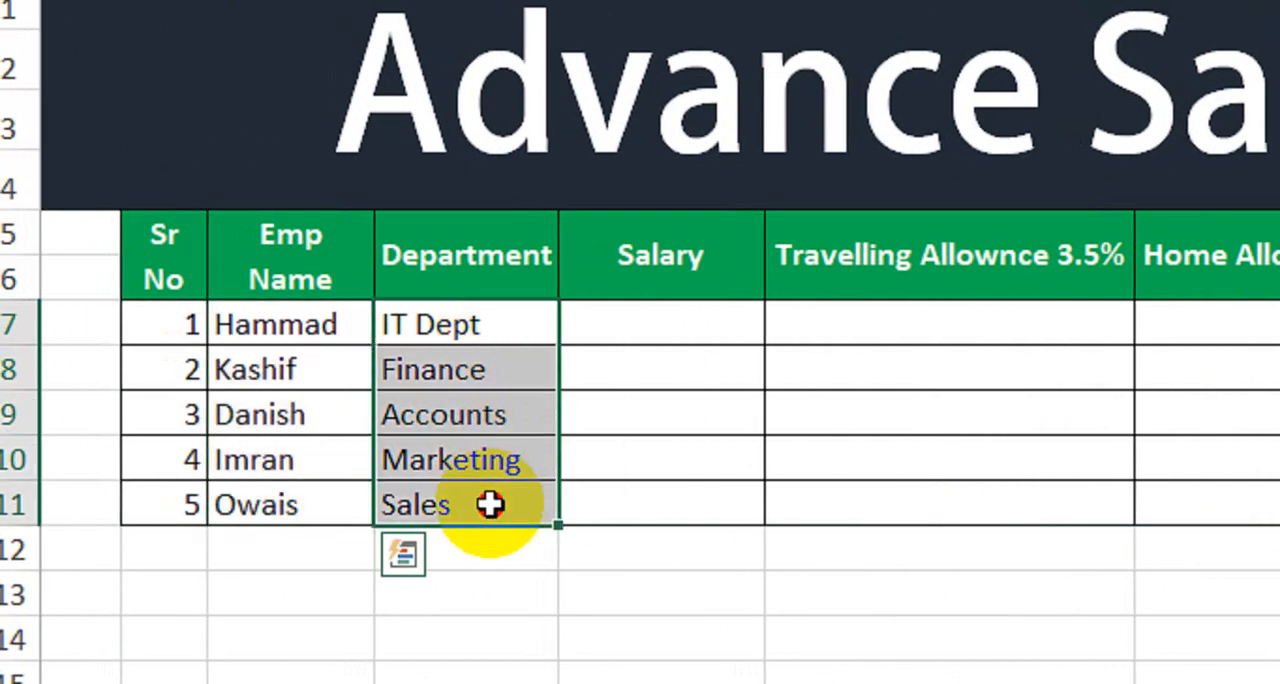
Step: Enter the five salaries 50000, 40000, 35000, 70000 and 45000 in cells H7 to H11 of the Salary column
drag(680, 326, 668, 504)
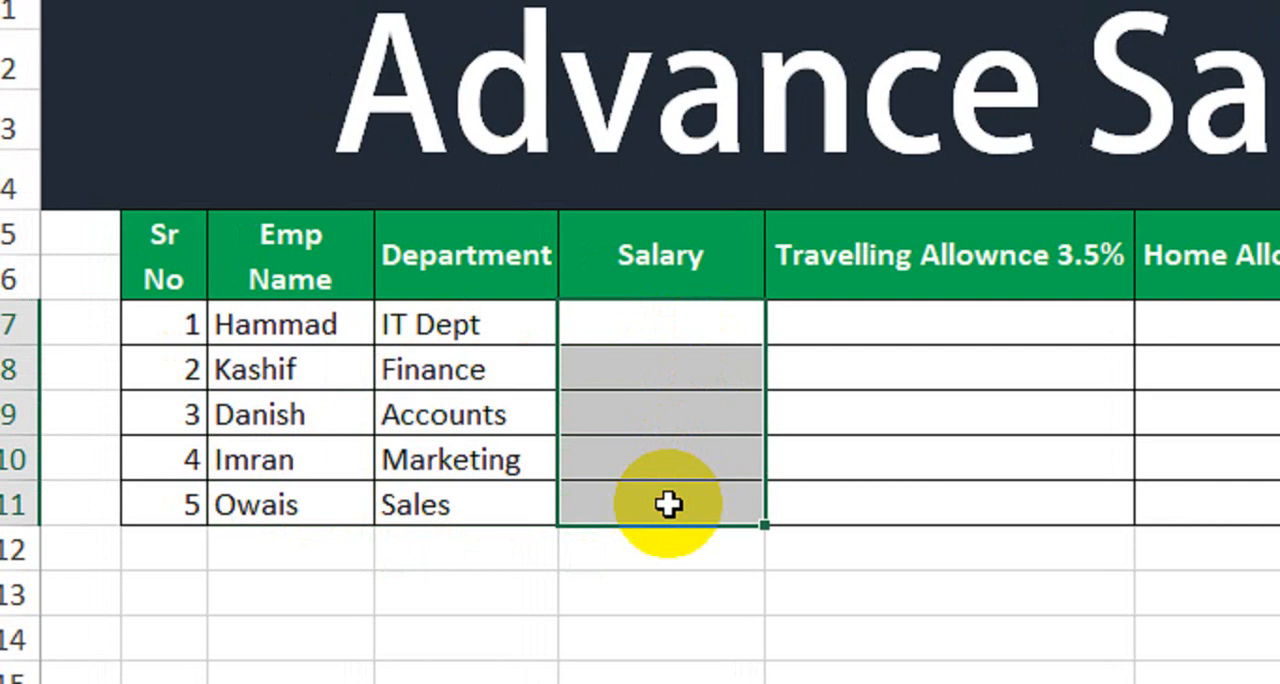
key(Up)
key(Down)
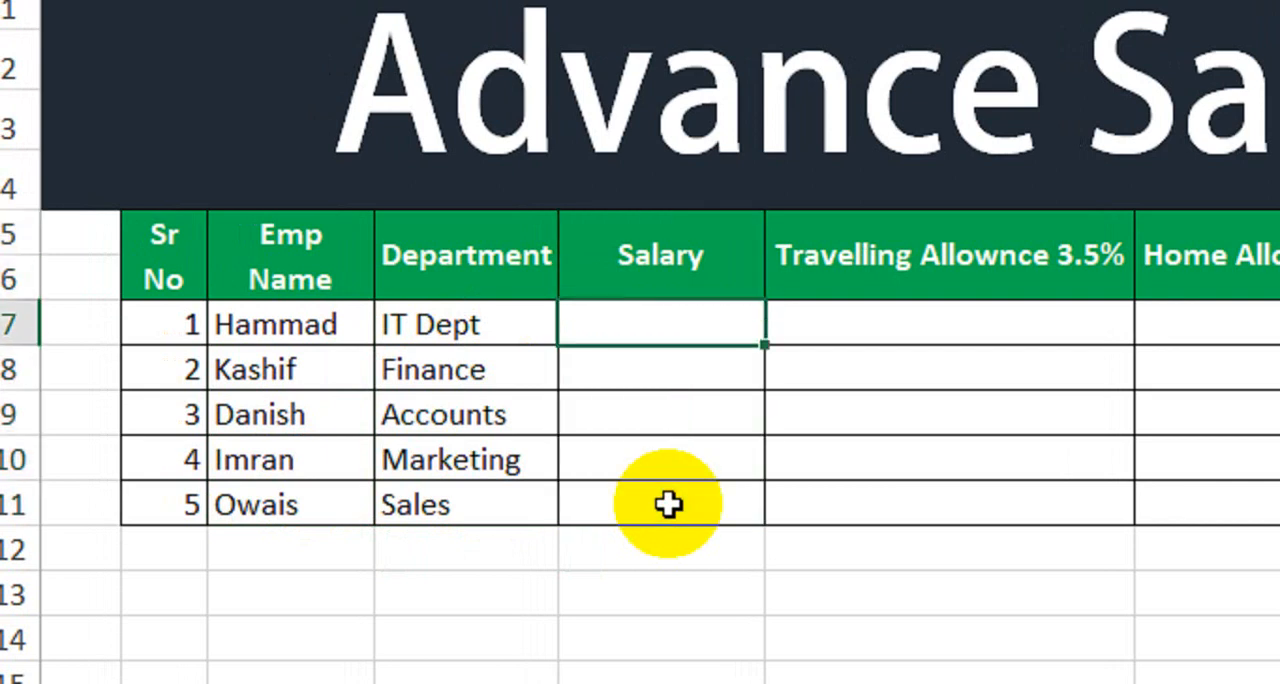
text(50000)
key(Return)
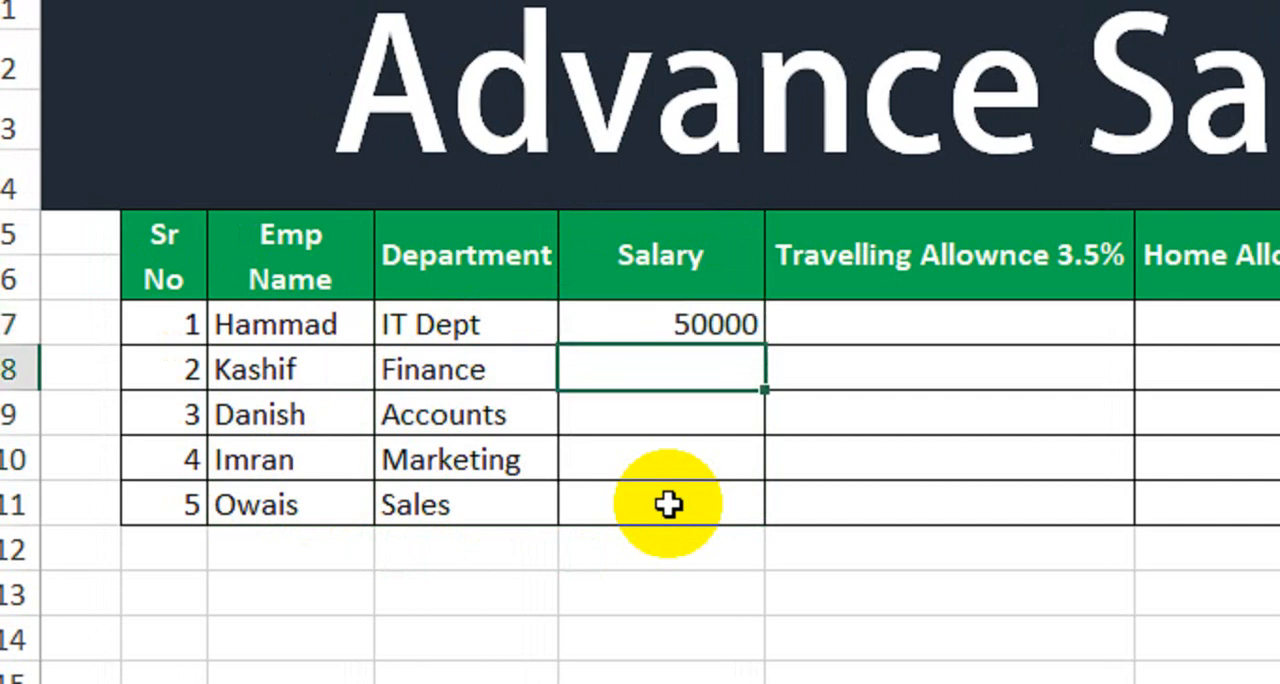
text(40000)
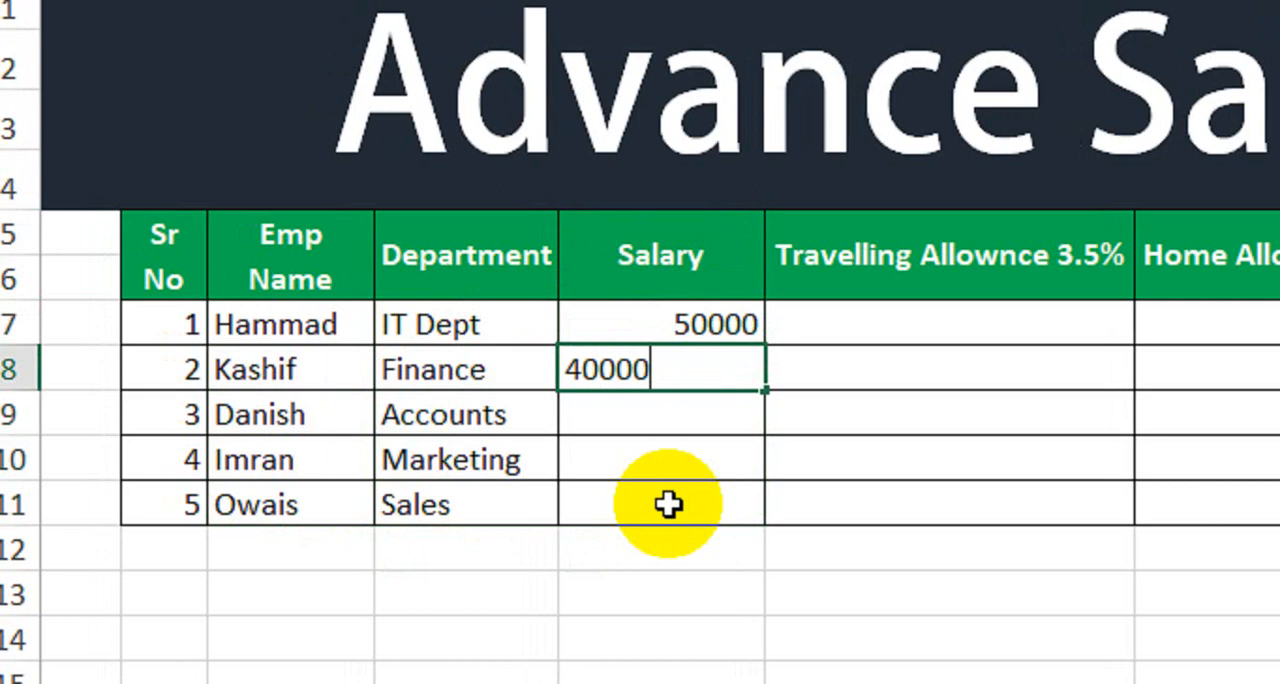
key(Return)
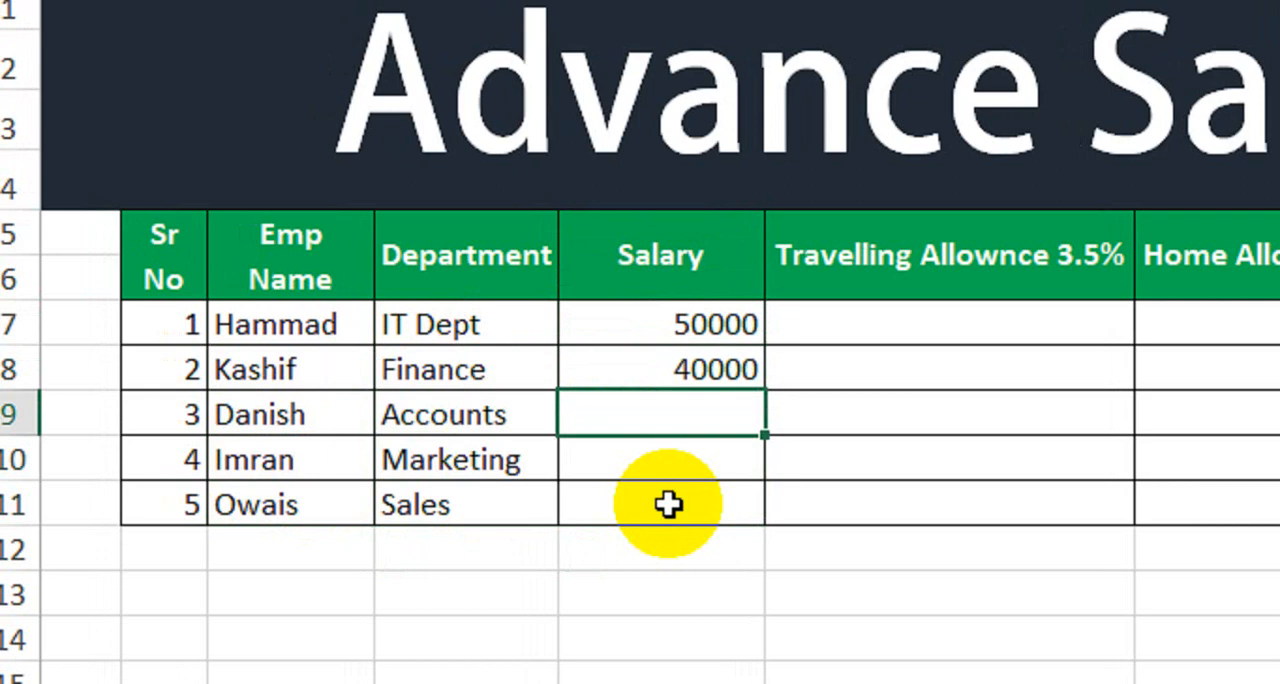
text(35000)
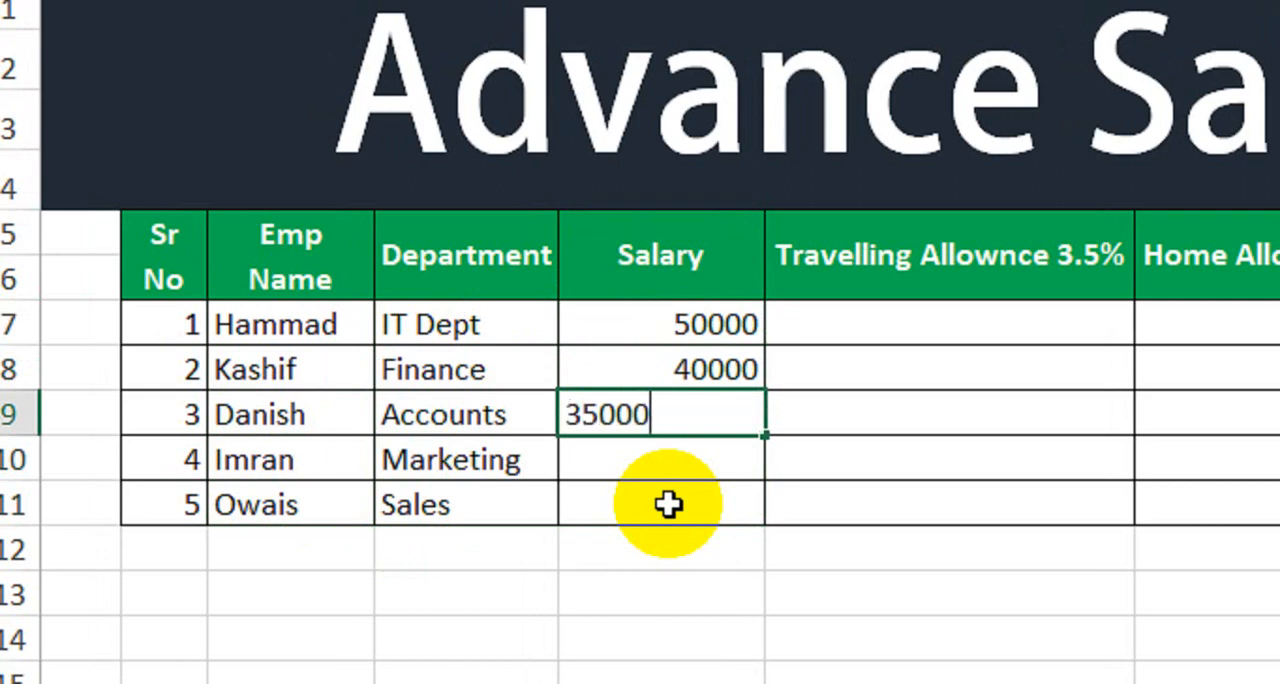
key(Return)
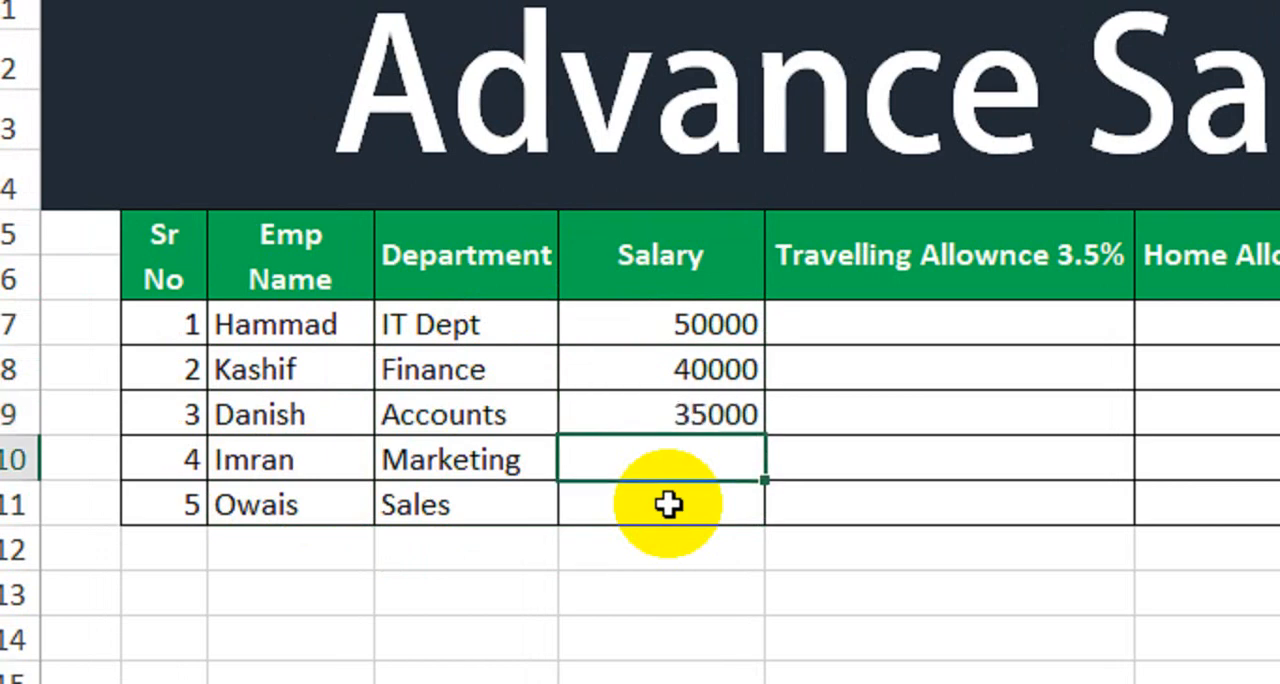
text(70000)
key(Return)
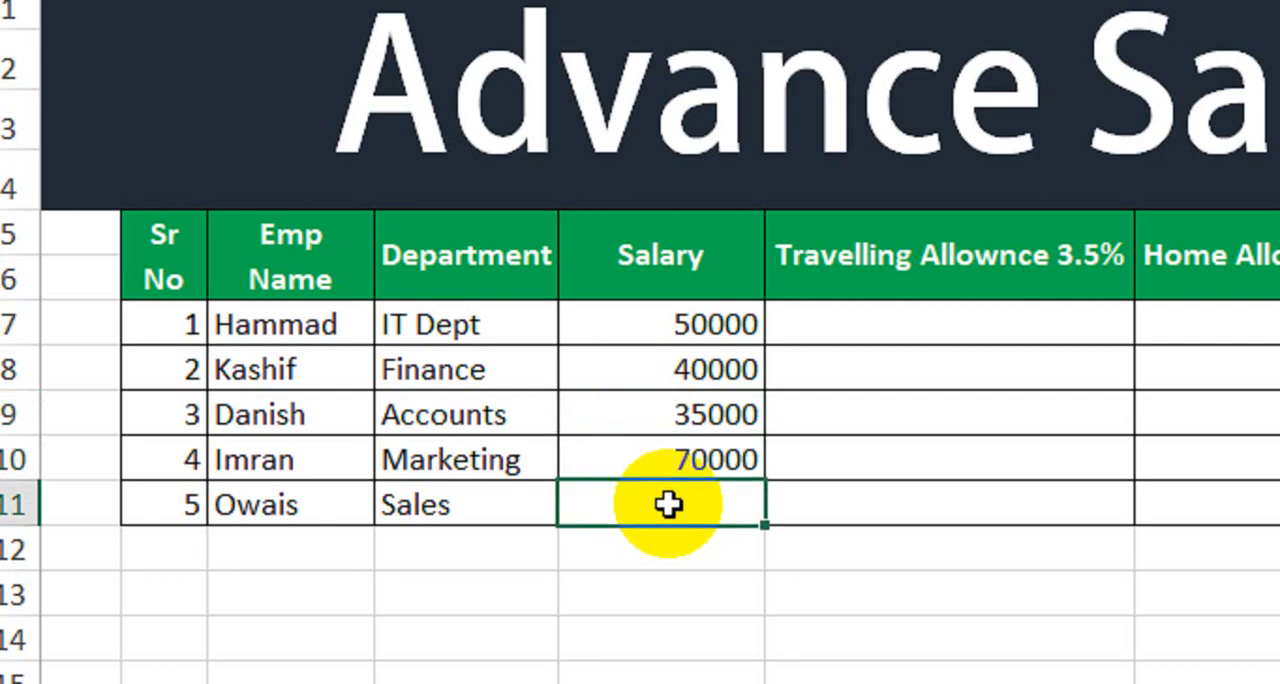
text(45000)
key(Return)
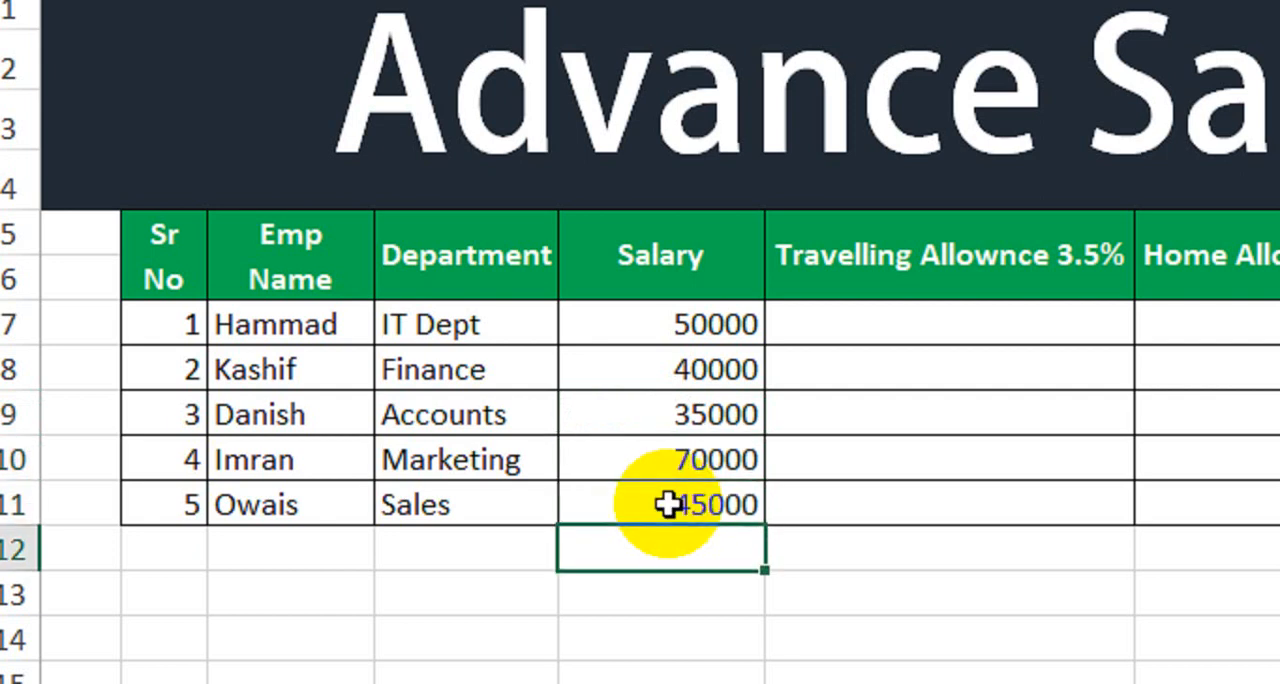
Step: Apply the comma number style to the salary amounts in H7:H11
drag(646, 320, 694, 508)
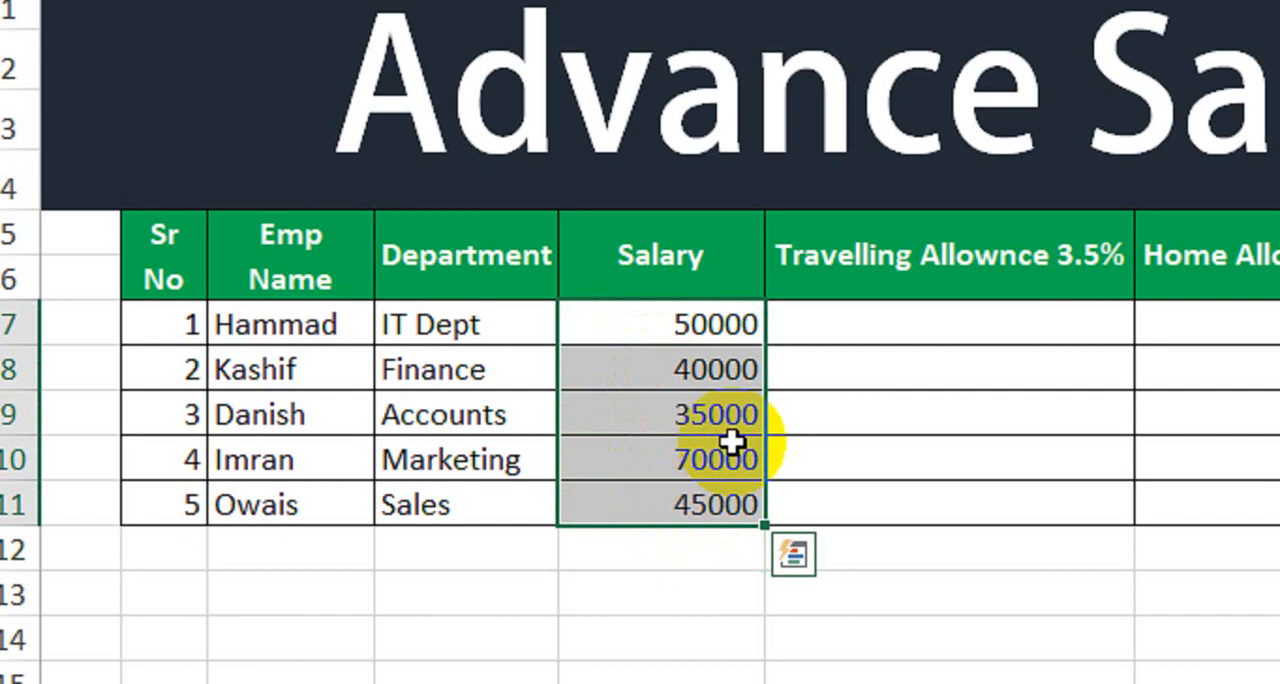
scroll(666, 534, down, 1)
click(662, 525)
click(683, 275)
drag(683, 275, 680, 434)
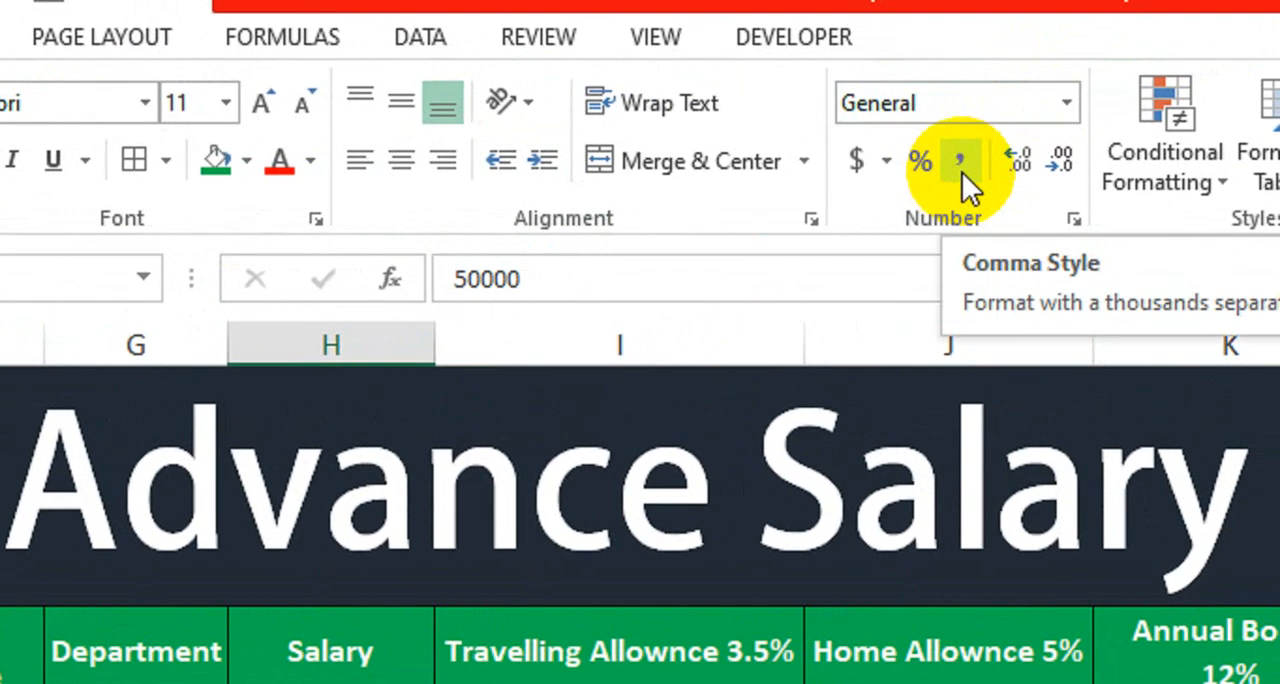
click(1090, 106)
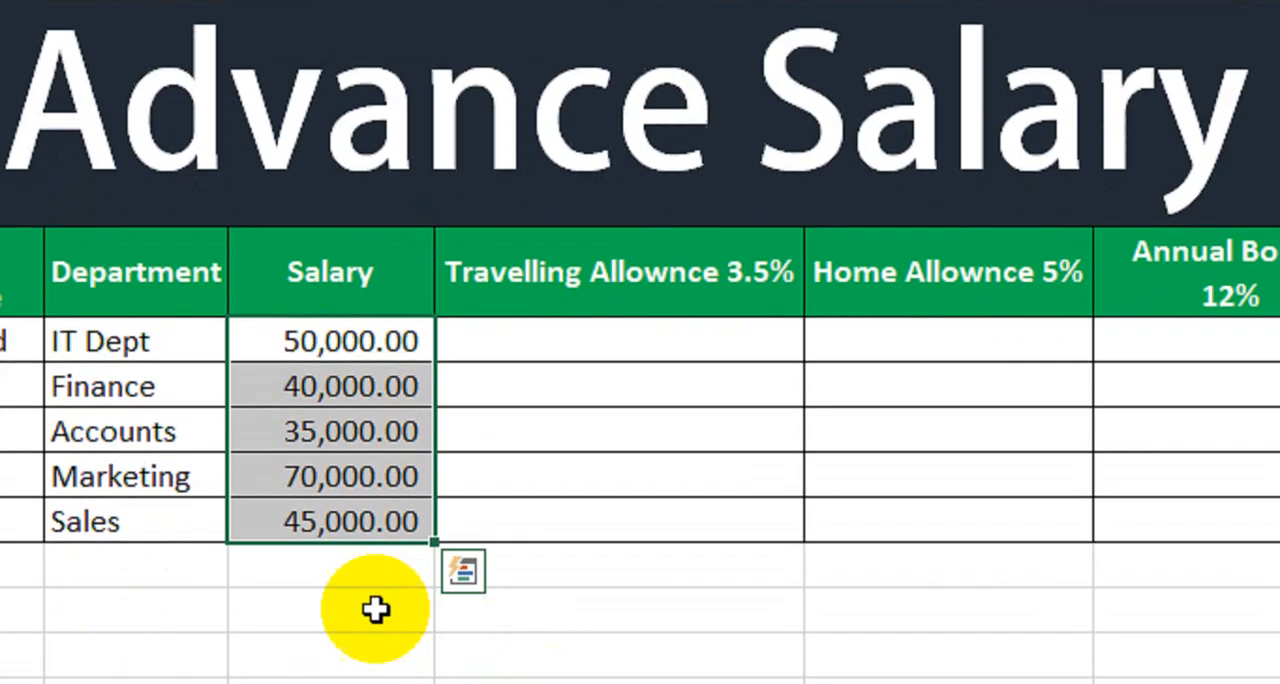
click(377, 608)
drag(377, 297, 357, 471)
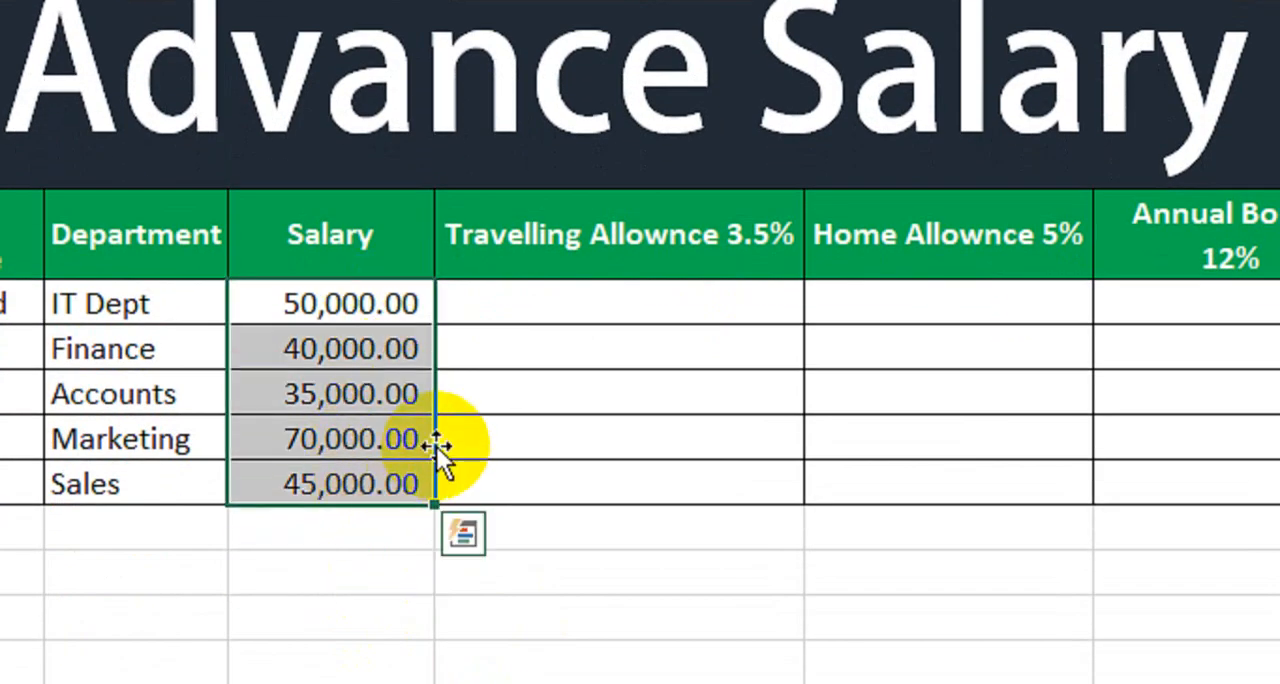
Step: Calculate the travelling allowance with =H7*3.5% in I7 and fill the formula down through I11
click(668, 308)
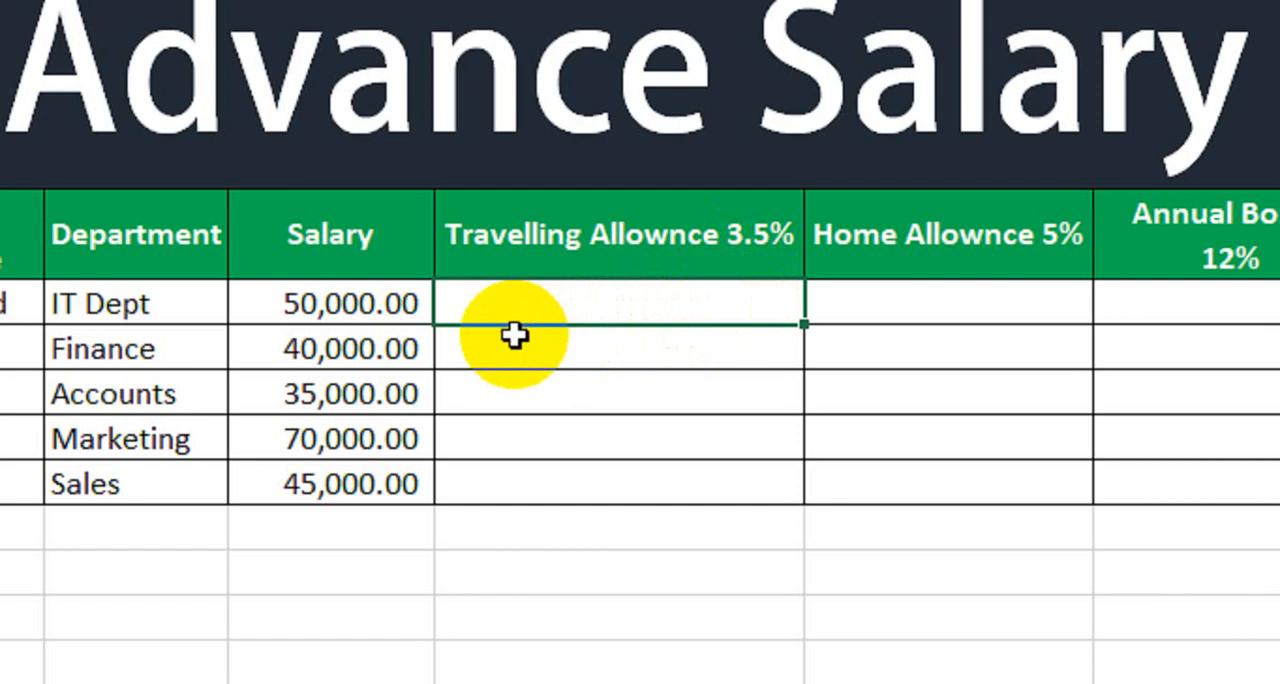
click(406, 318)
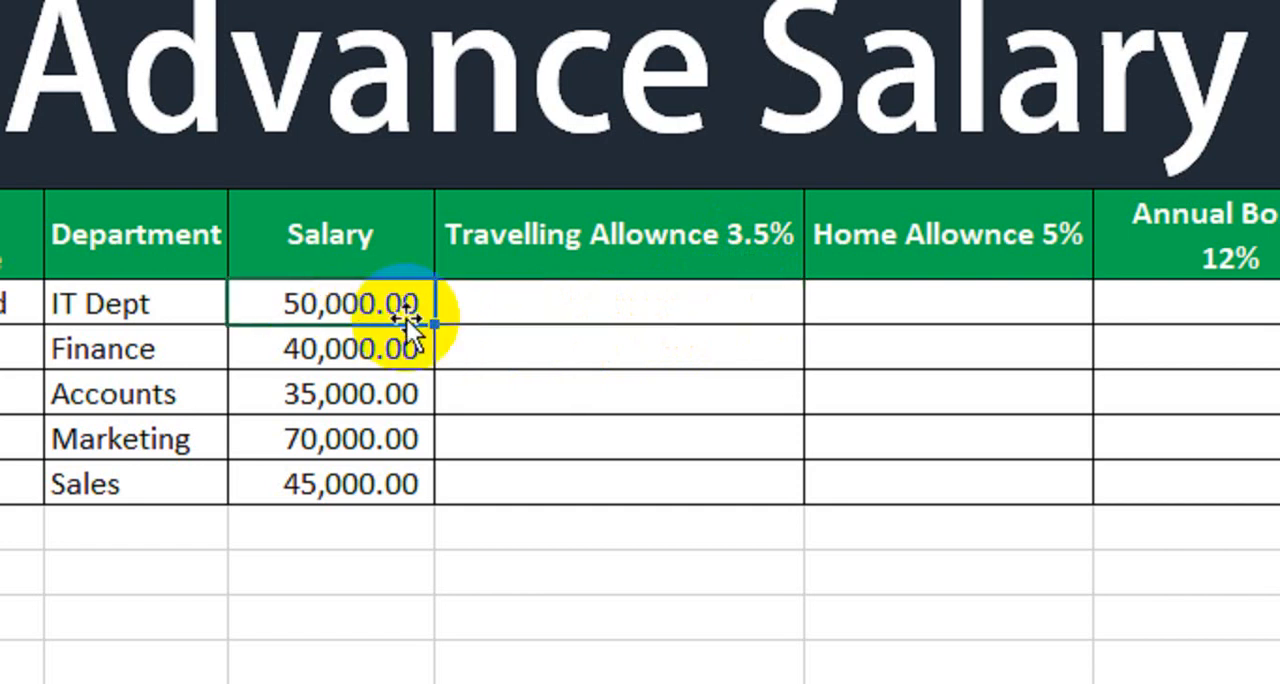
click(572, 306)
text(=)
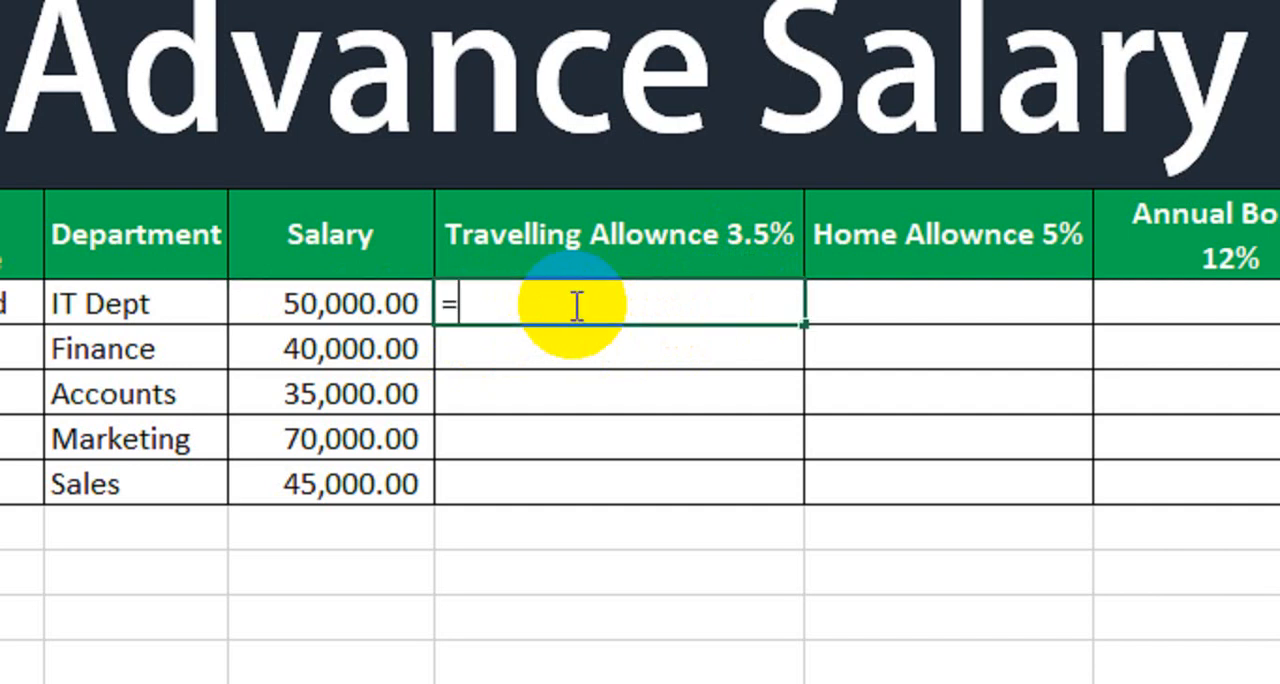
click(343, 306)
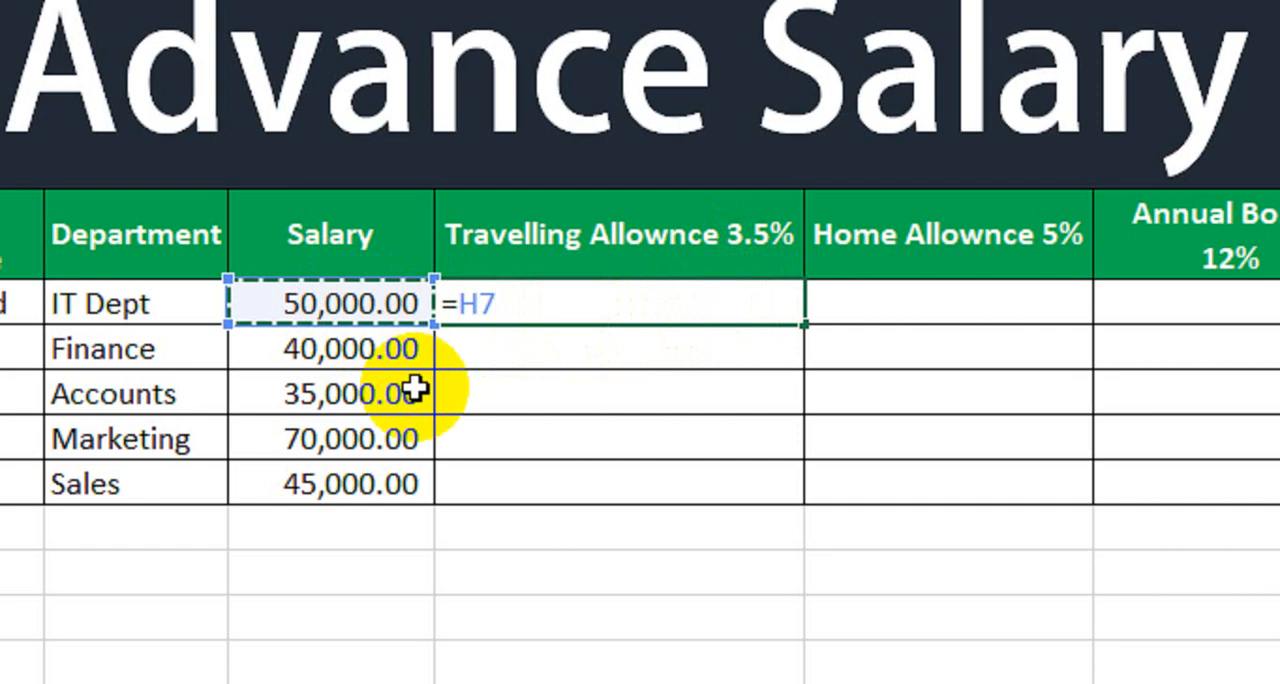
text(*)
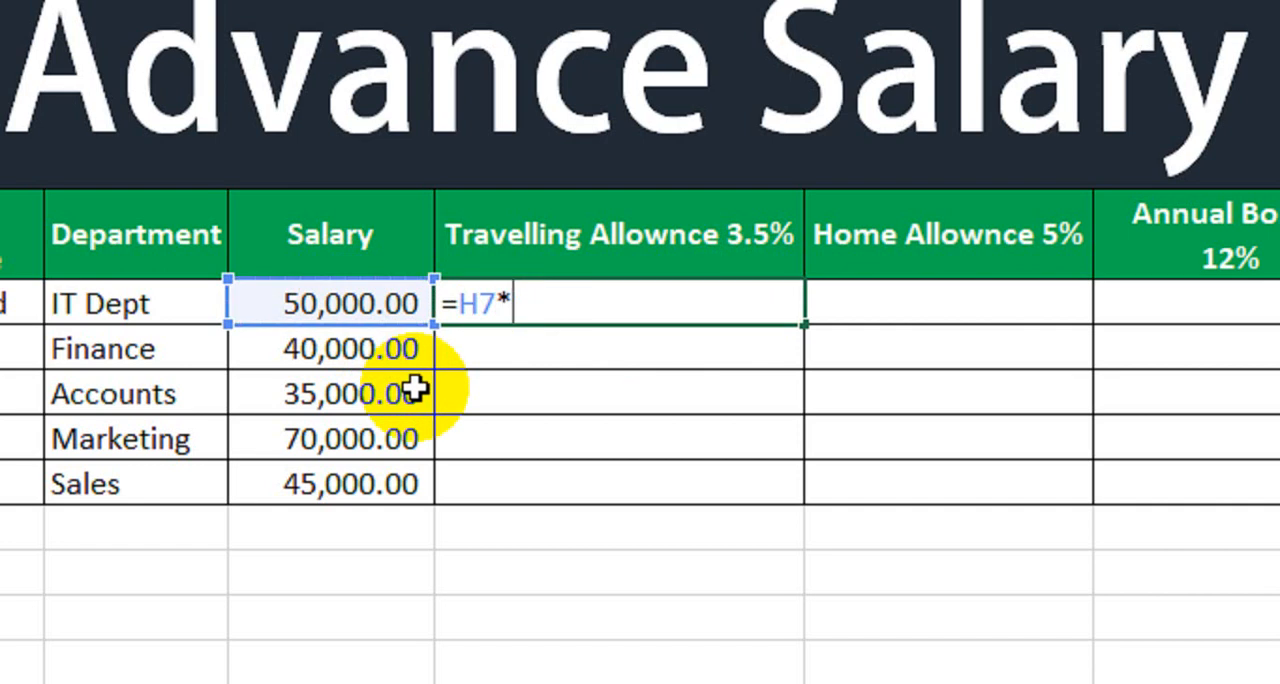
text(3.5)
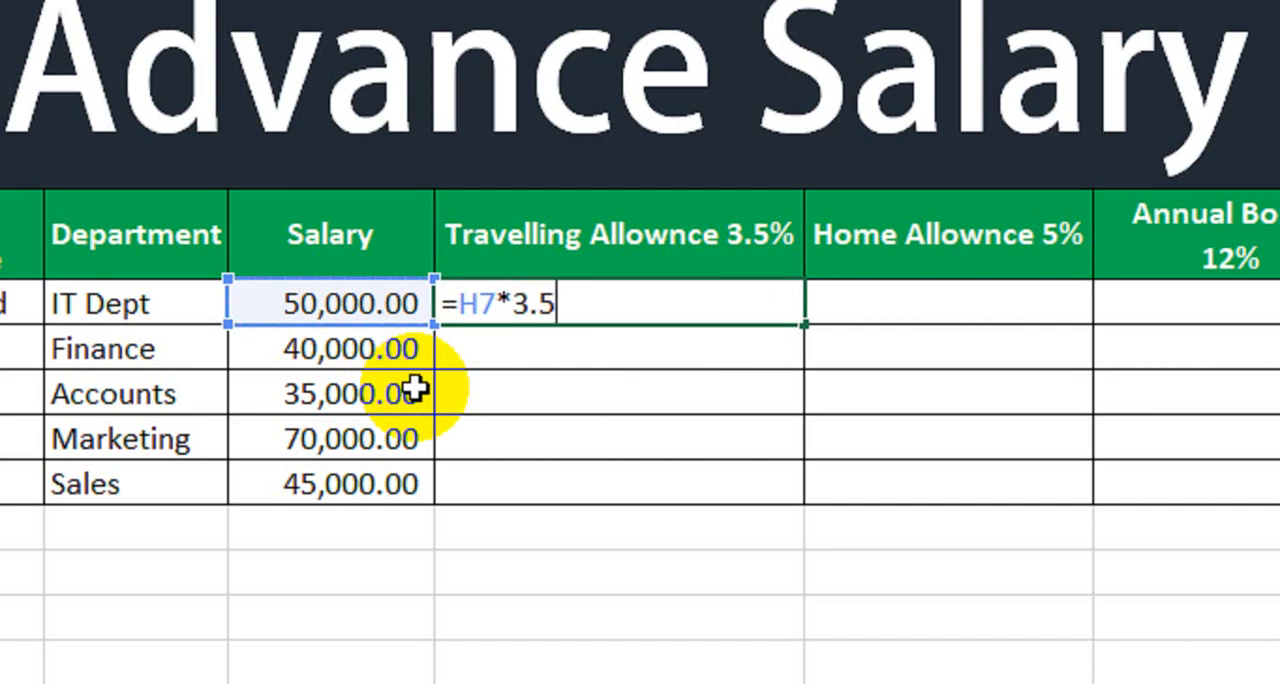
text(%)
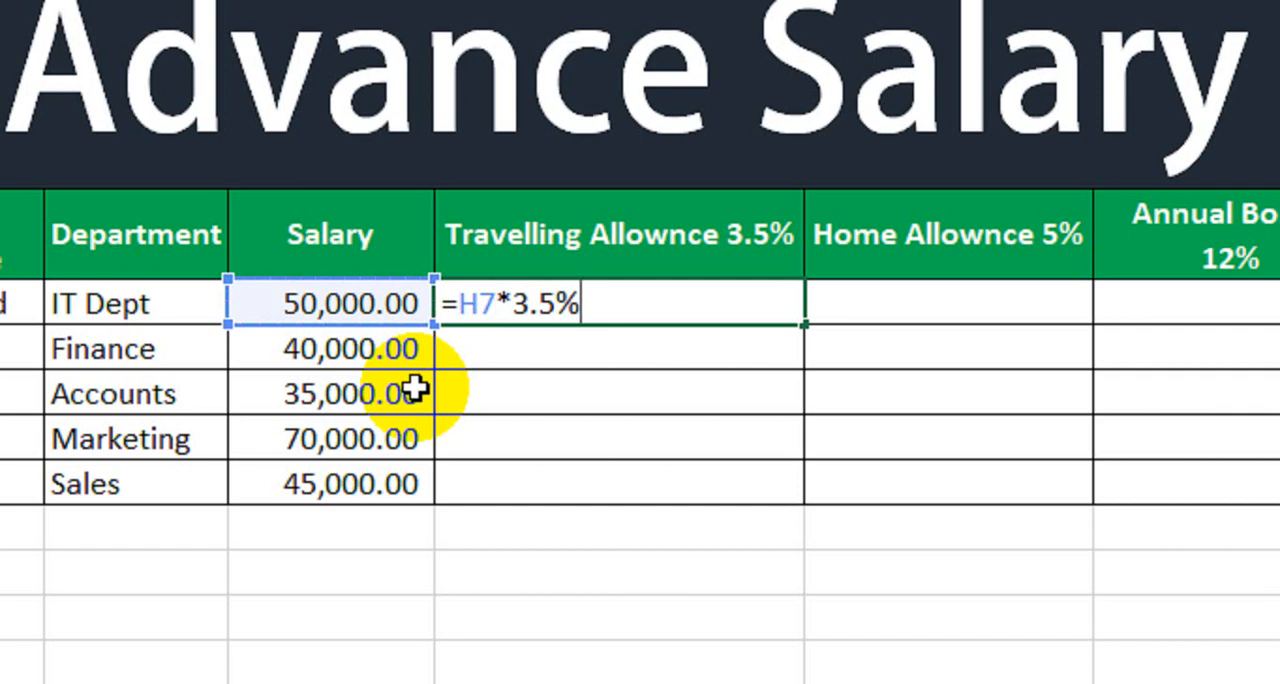
click(573, 305)
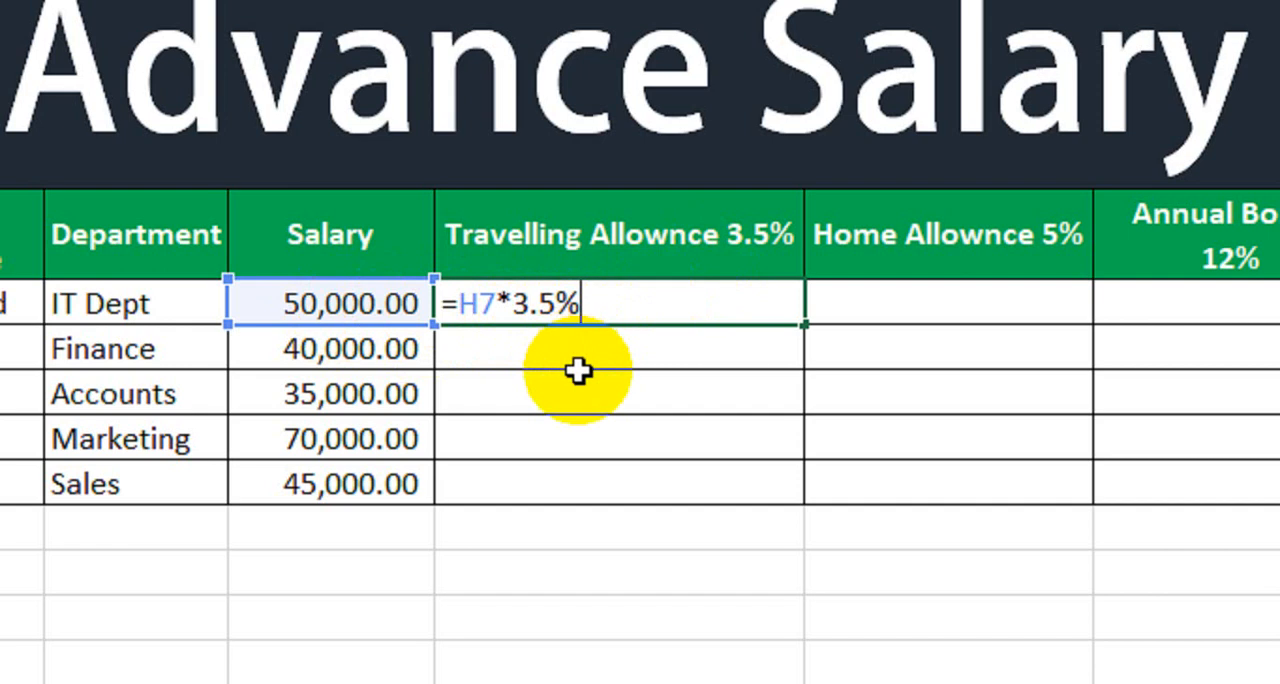
key(Return)
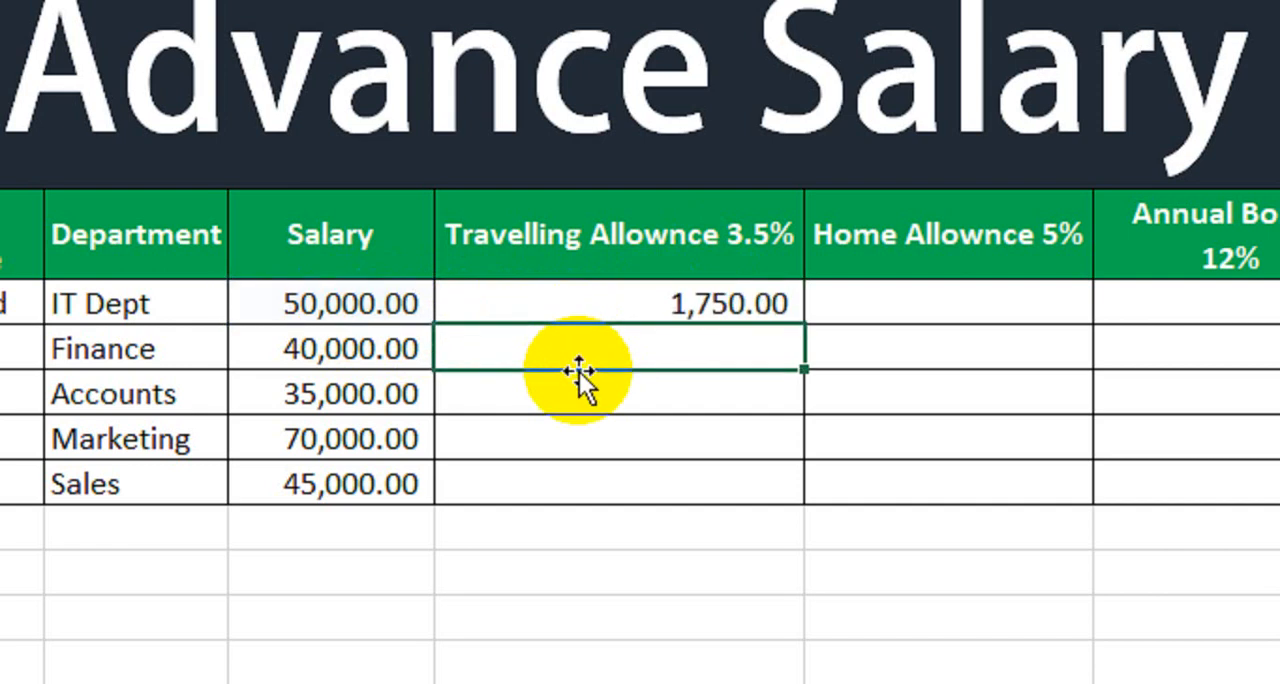
click(645, 303)
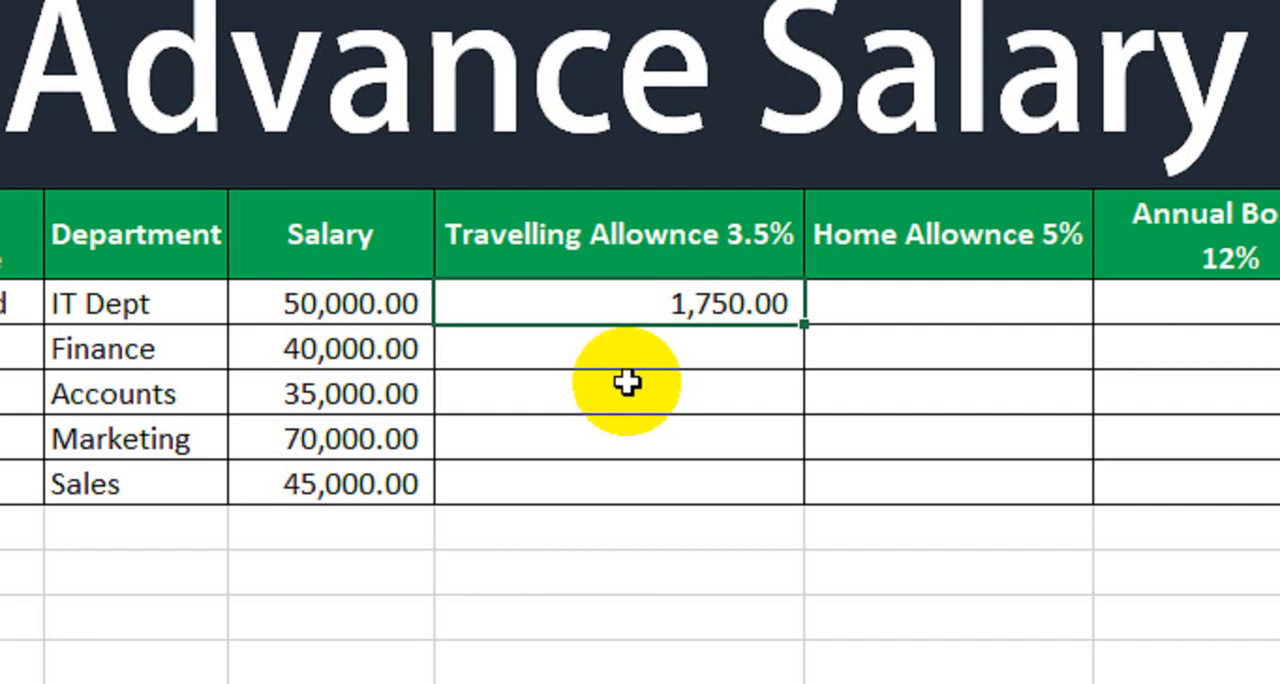
drag(803, 326, 786, 525)
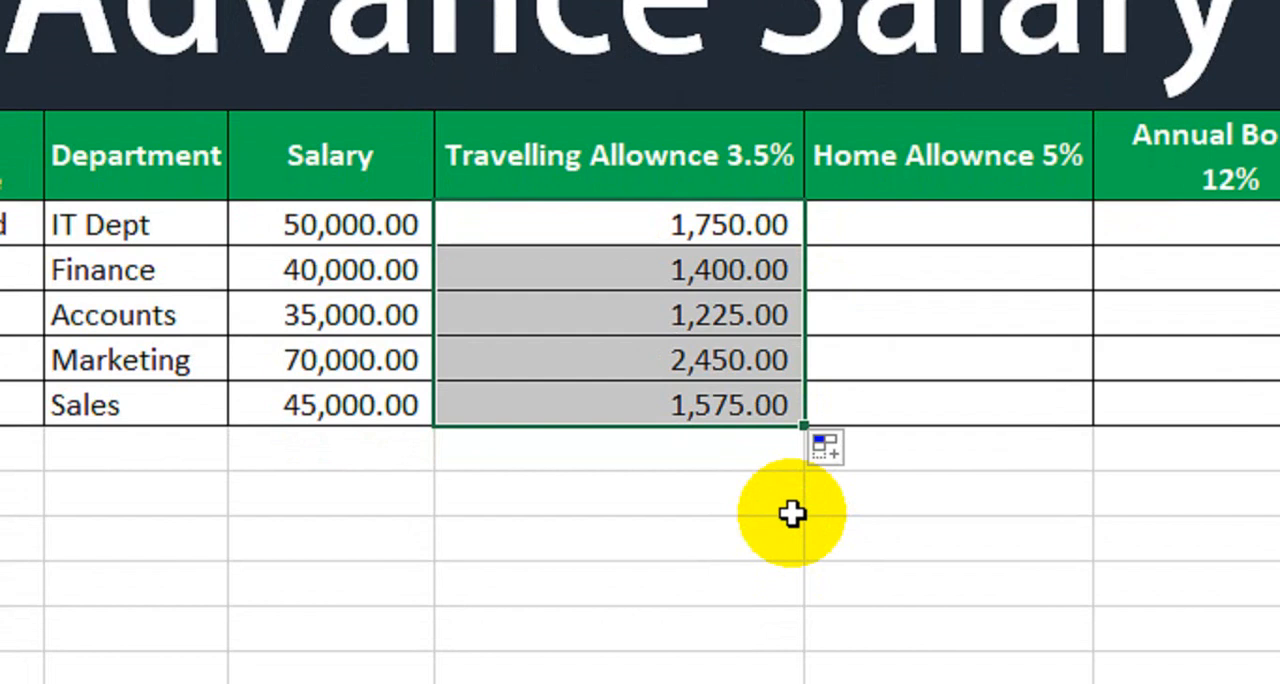
Step: Calculate the first employee's home allowance in J7 with the formula =H7*5/100
click(1000, 228)
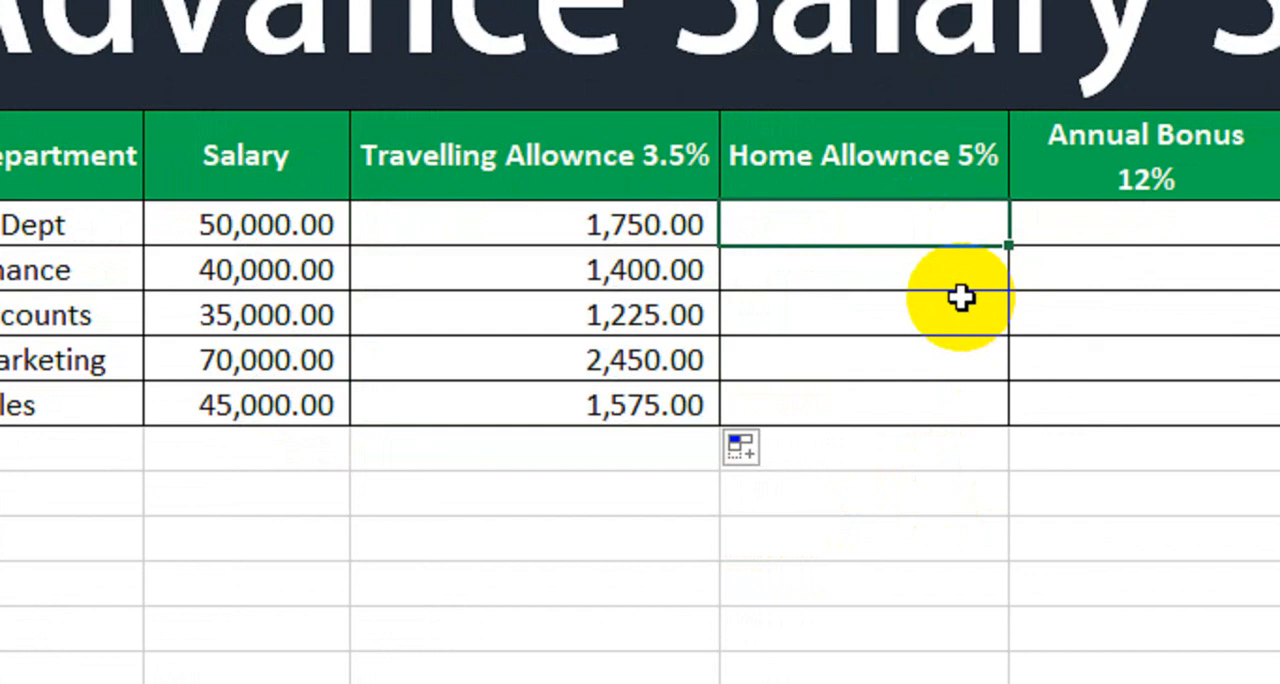
text(=)
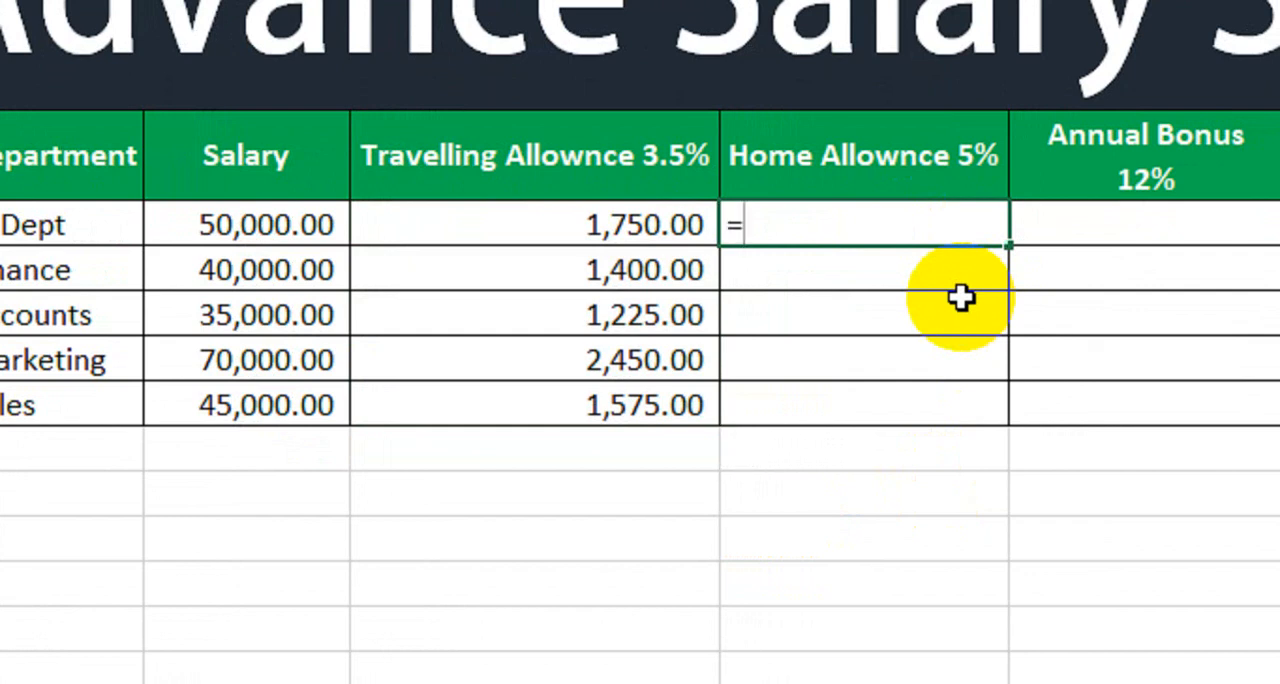
click(308, 228)
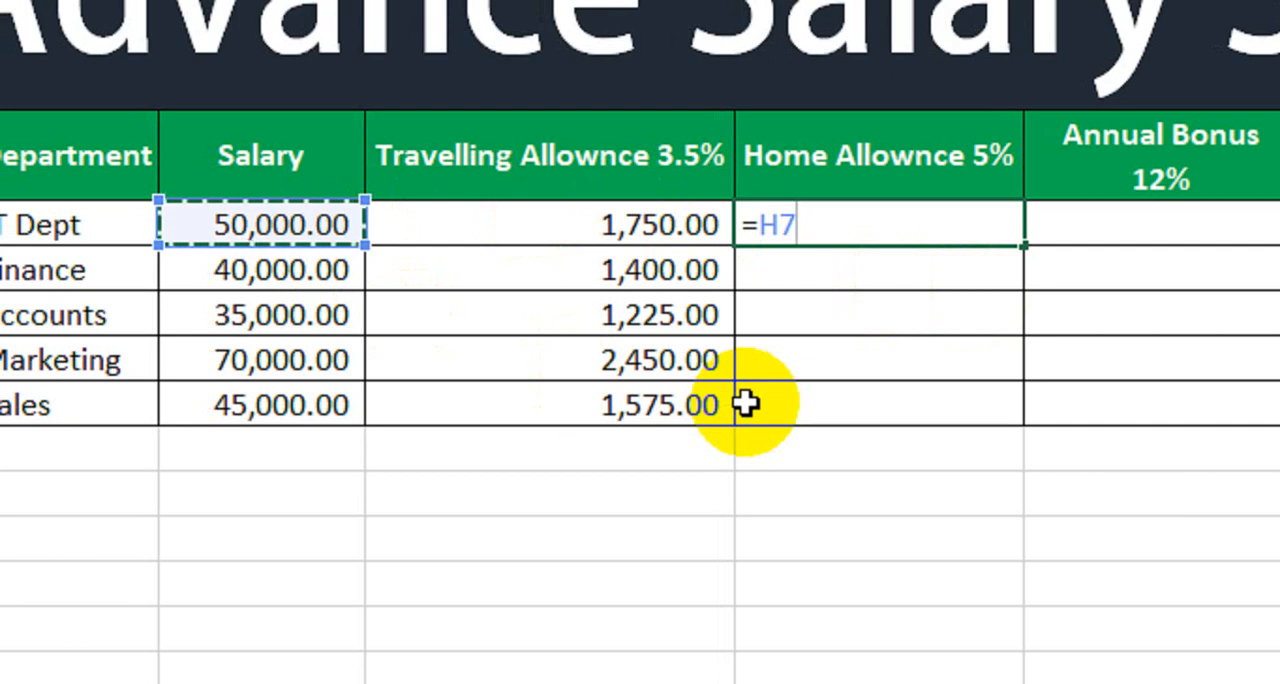
text(*5)
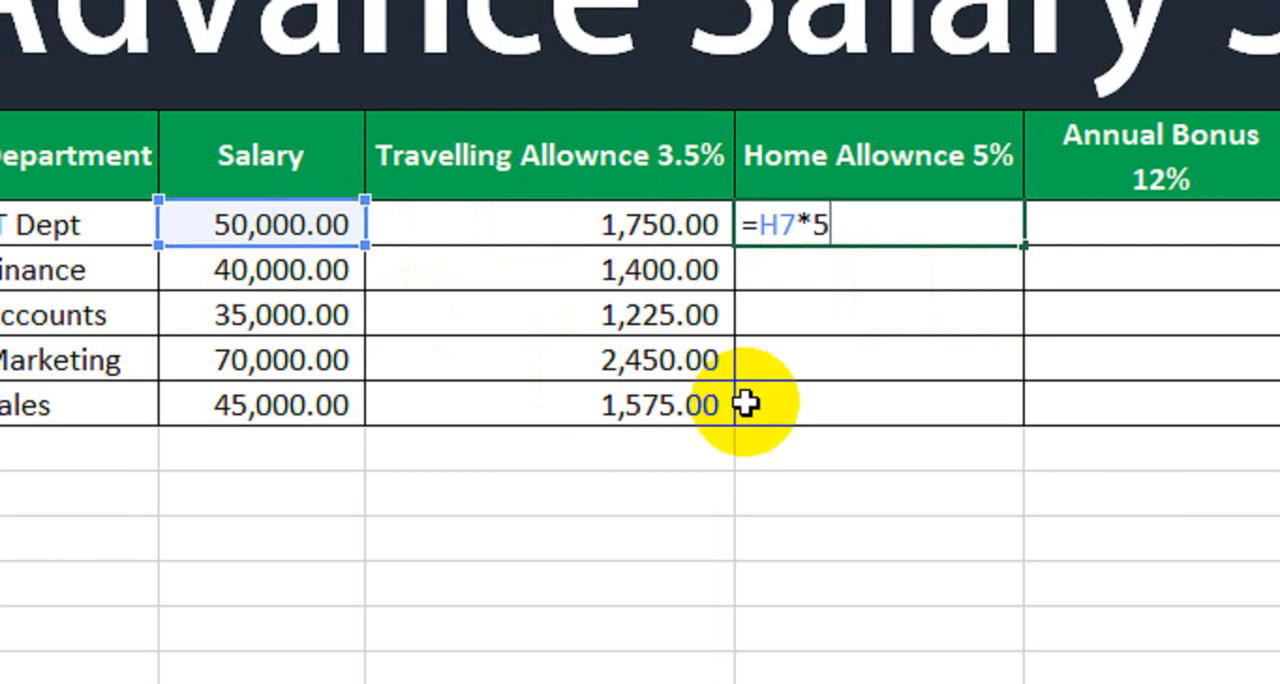
text(/100)
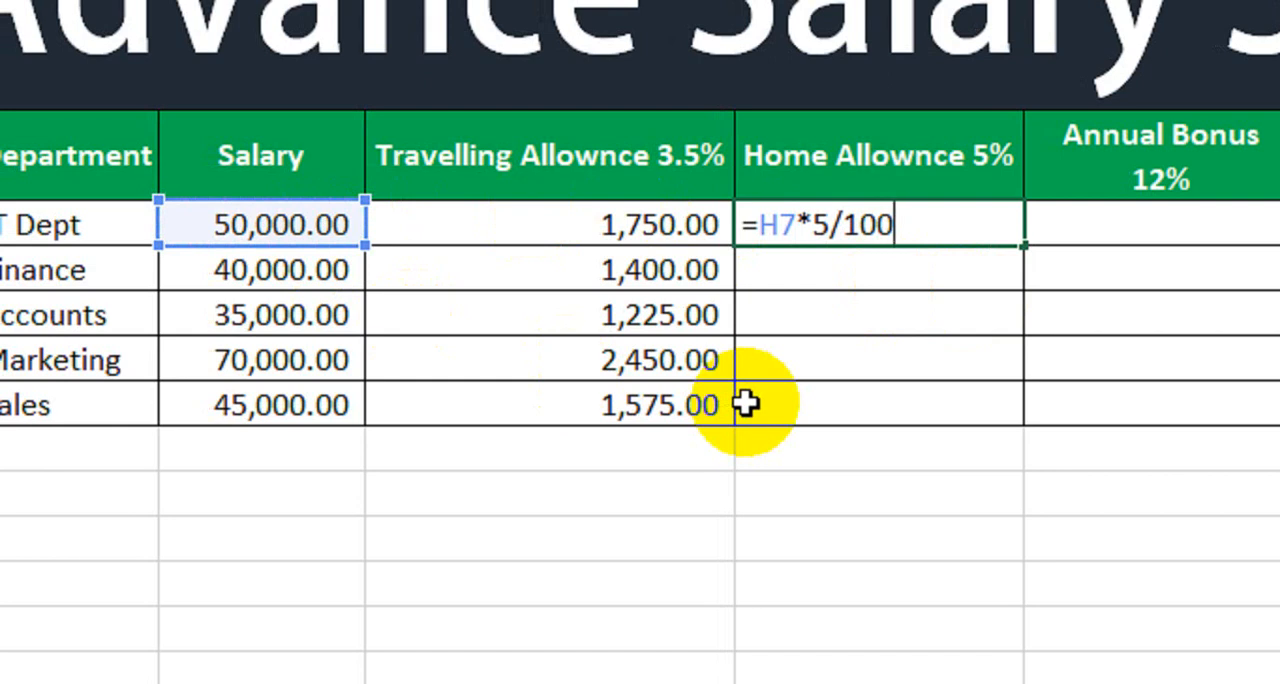
key(Return)
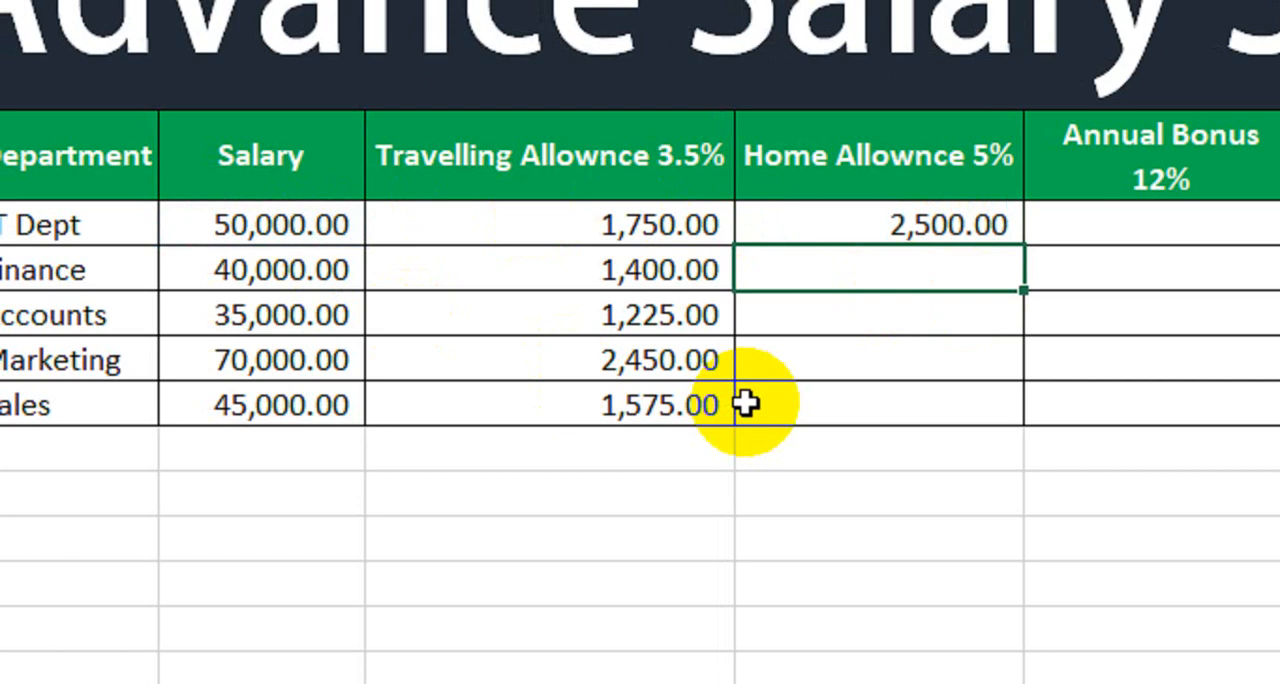
Step: Change the home allowance formula in J7 to =H7*5%
double_click(920, 232)
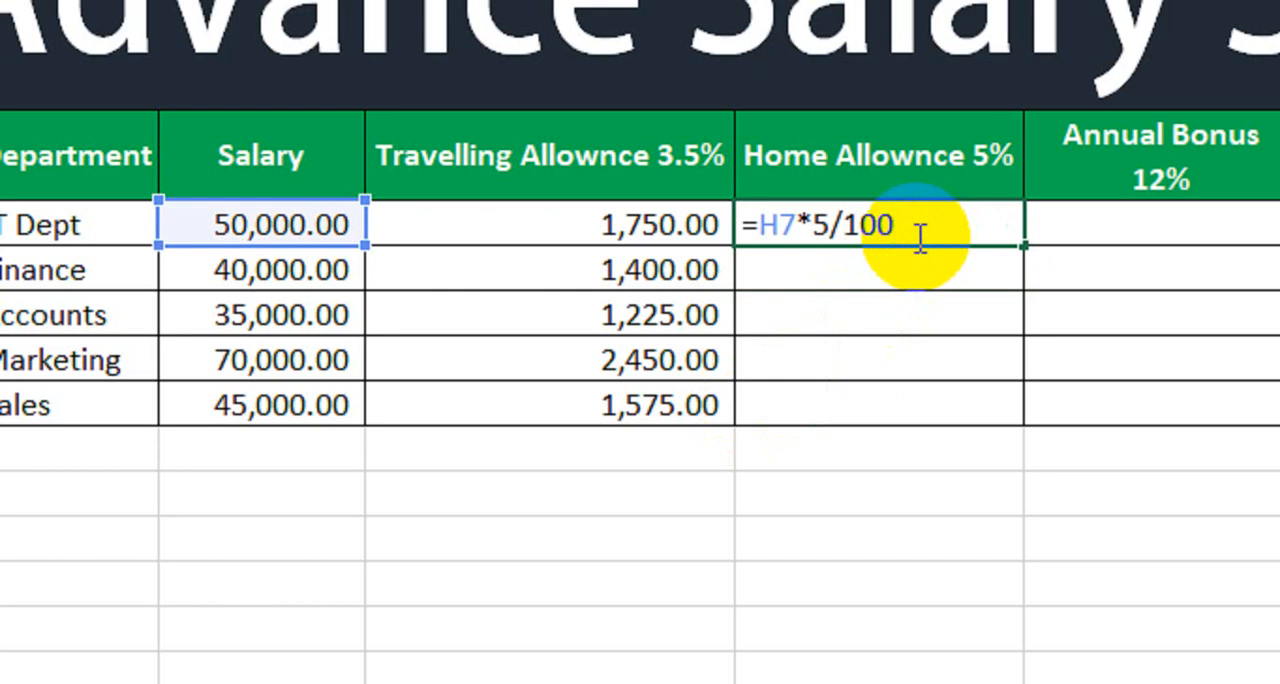
key(BackSpace)
key(BackSpace)
key(BackSpace)
key(BackSpace)
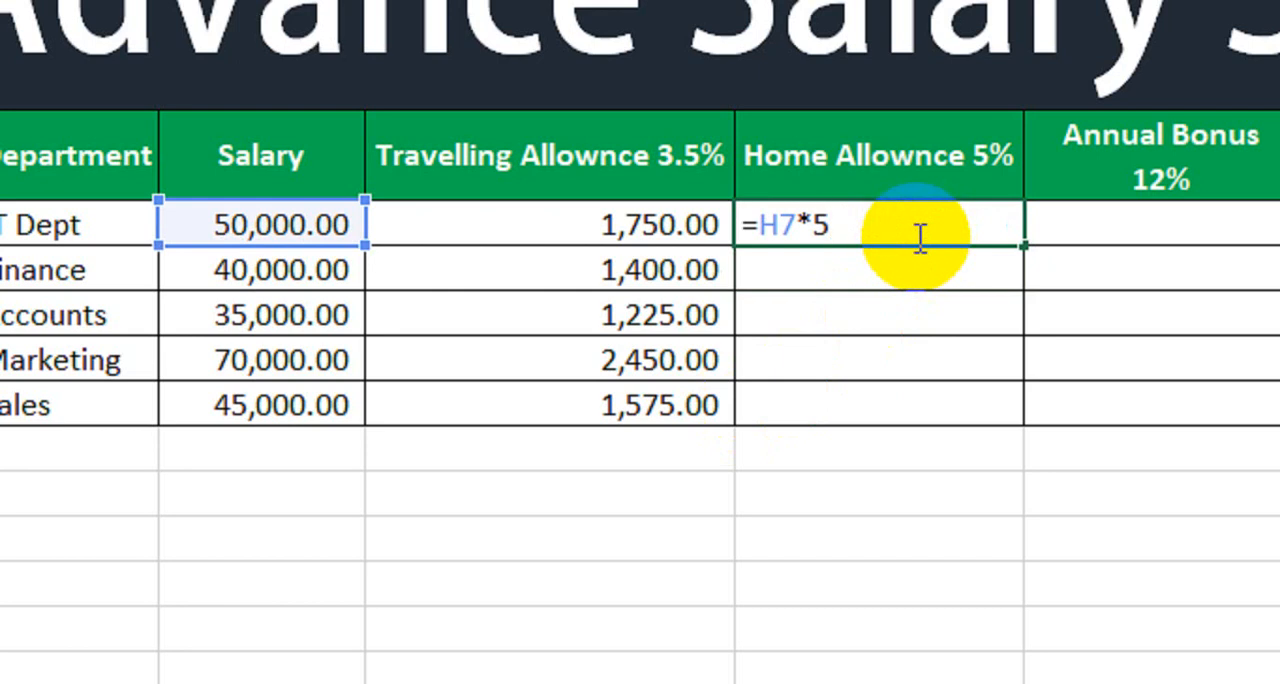
text(%)
key(Return)
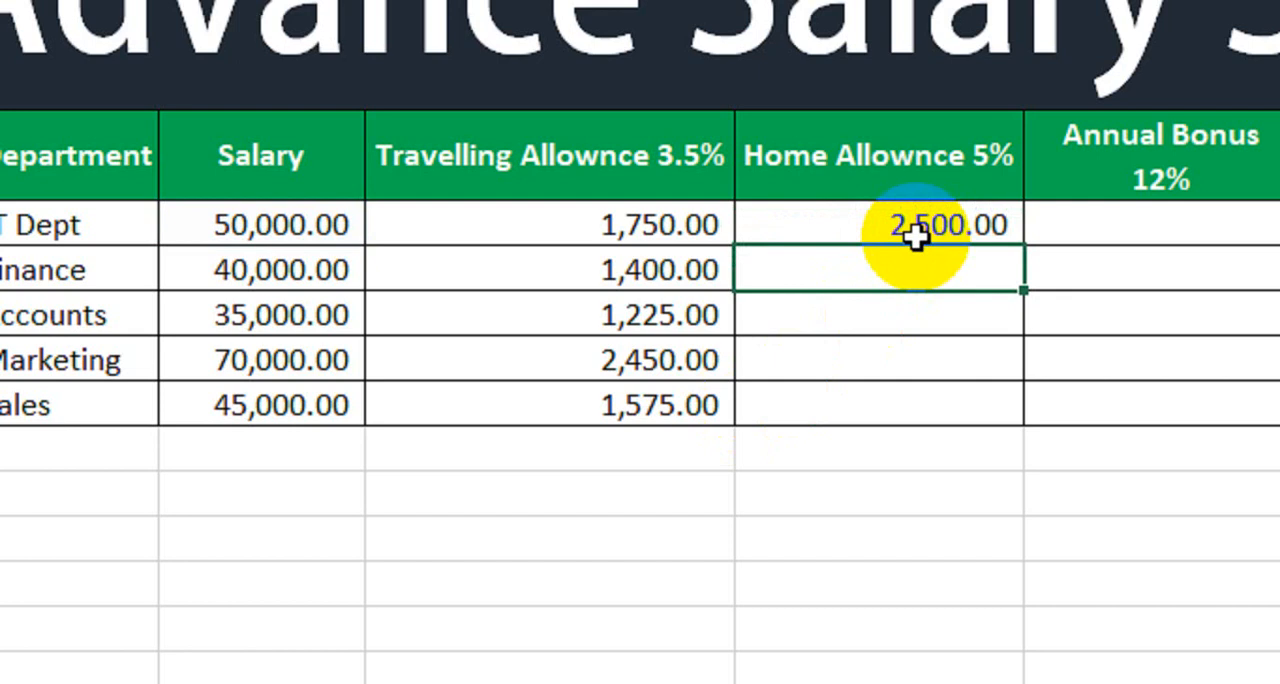
Step: Fill the home allowance formula from J7 down through J11
click(833, 233)
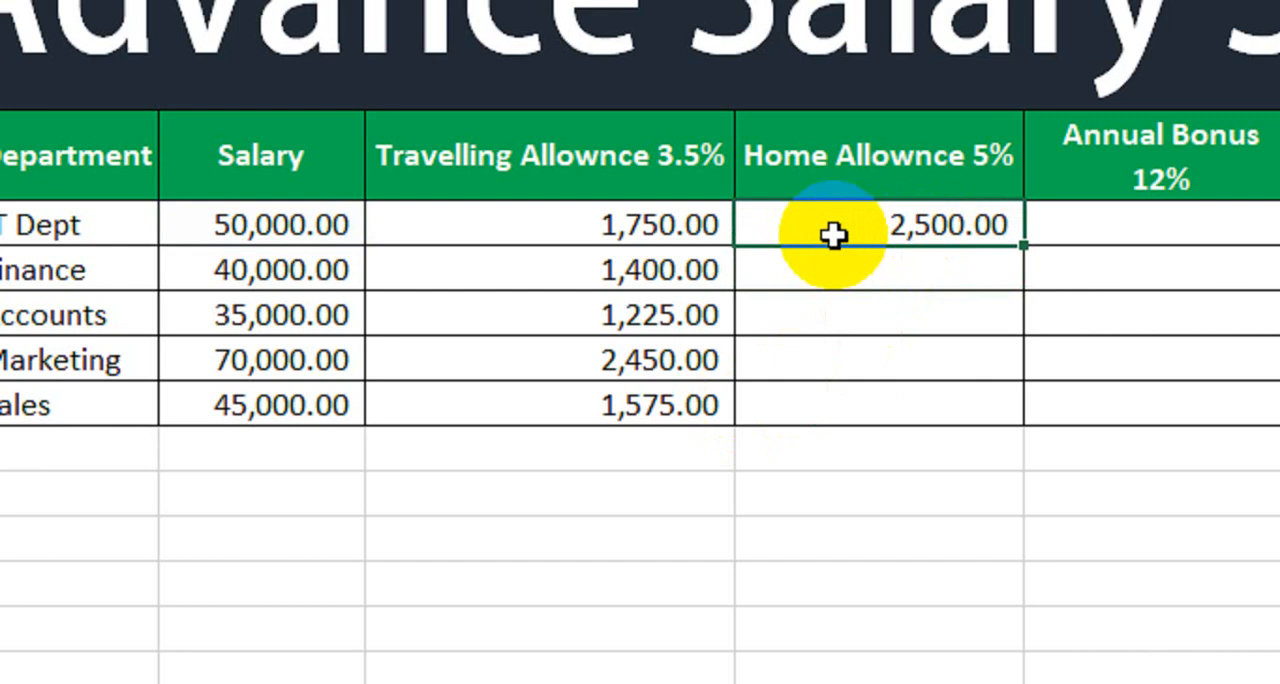
drag(1024, 243, 931, 421)
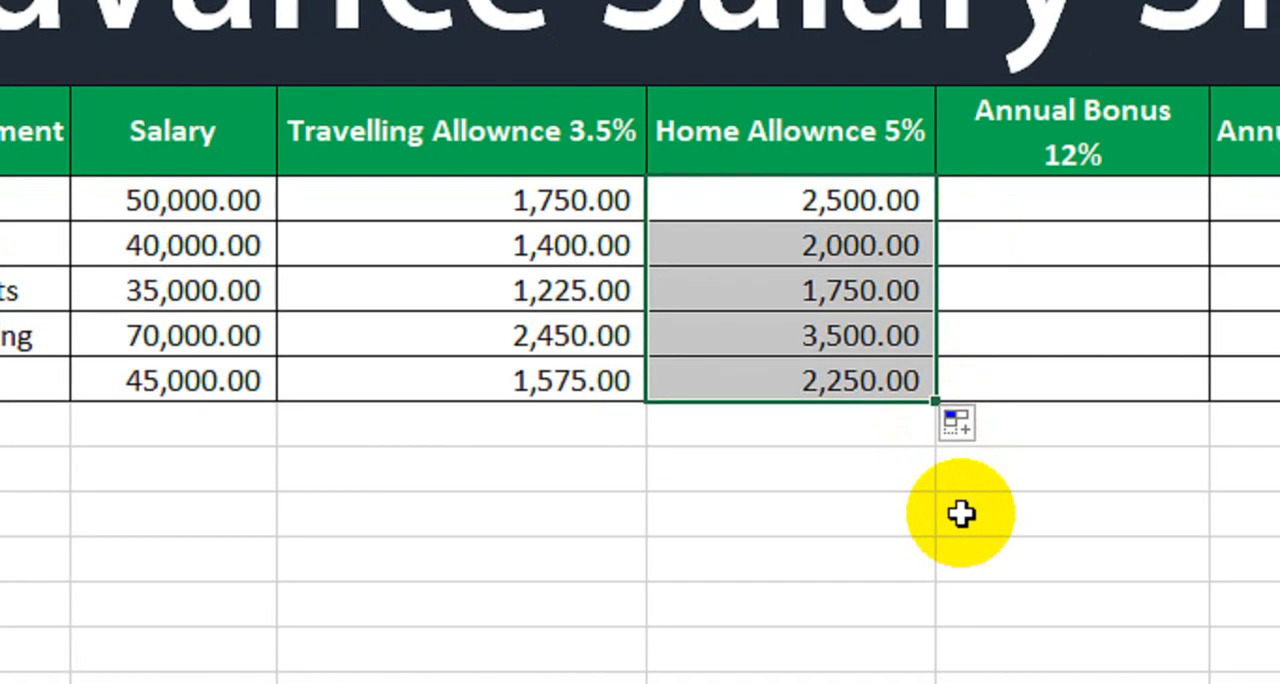
Step: Calculate the annual bonus with =H7*12% in K7 and fill the formula down through K11
click(1125, 200)
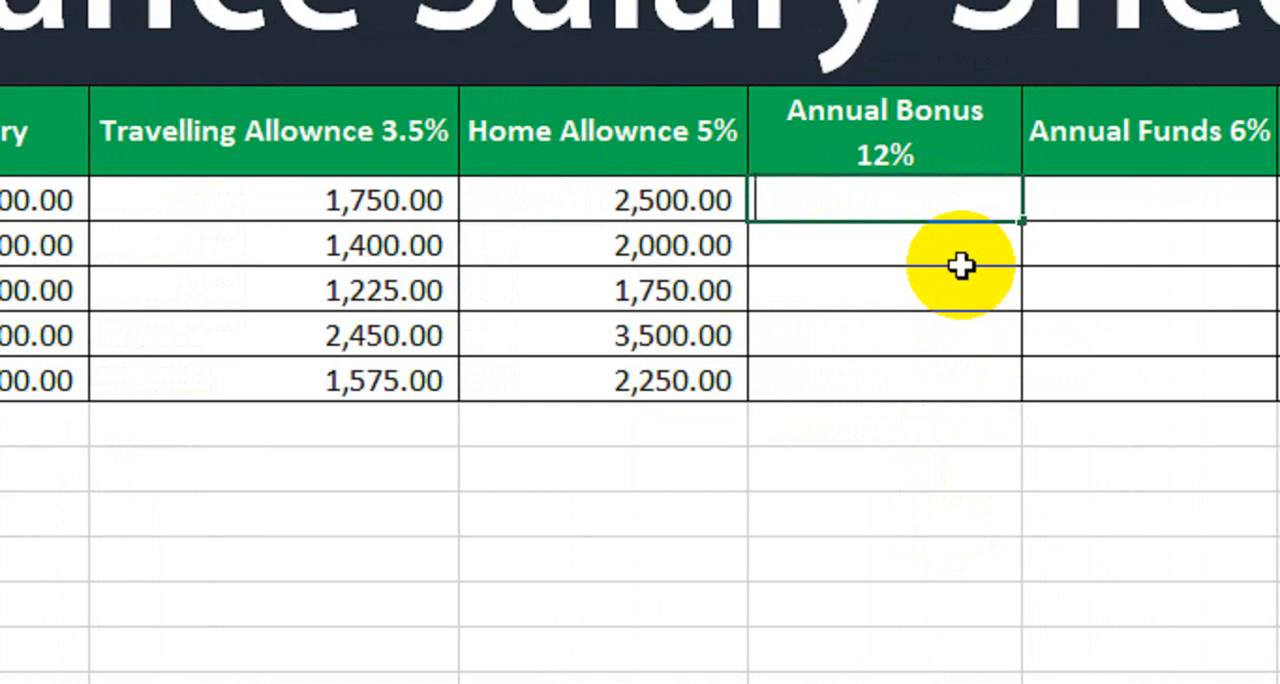
text(=)
click(35, 200)
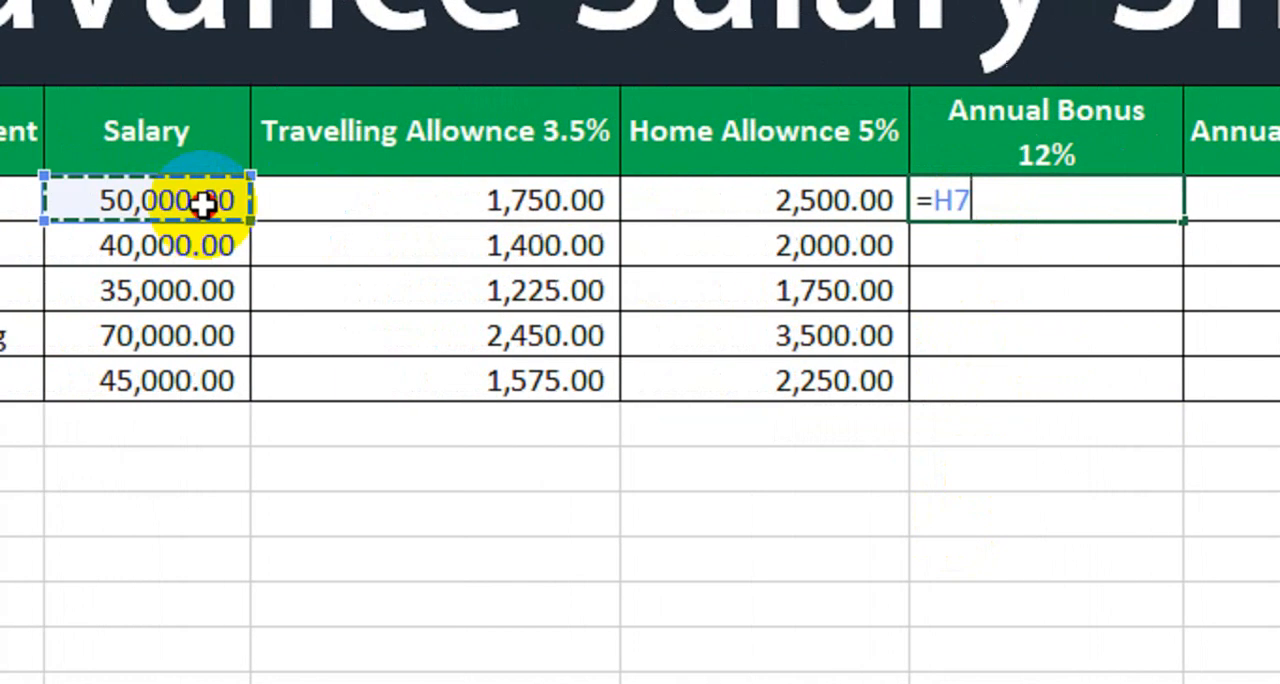
text(*)
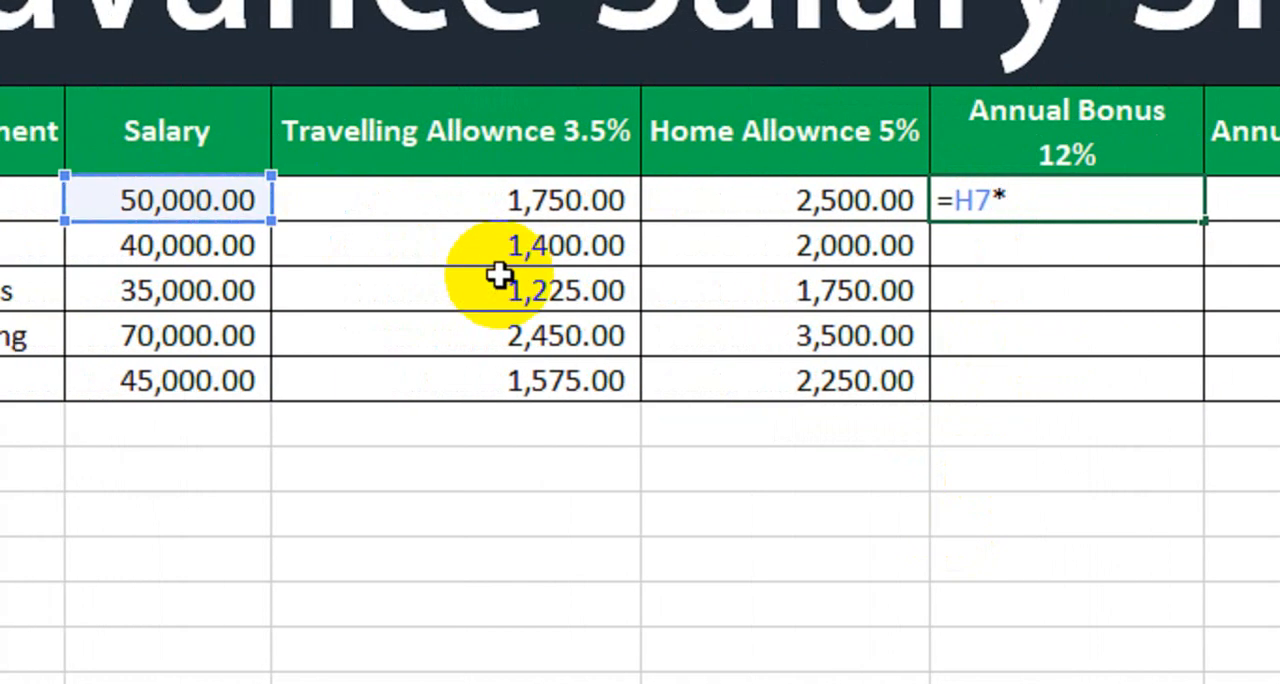
text(12%)
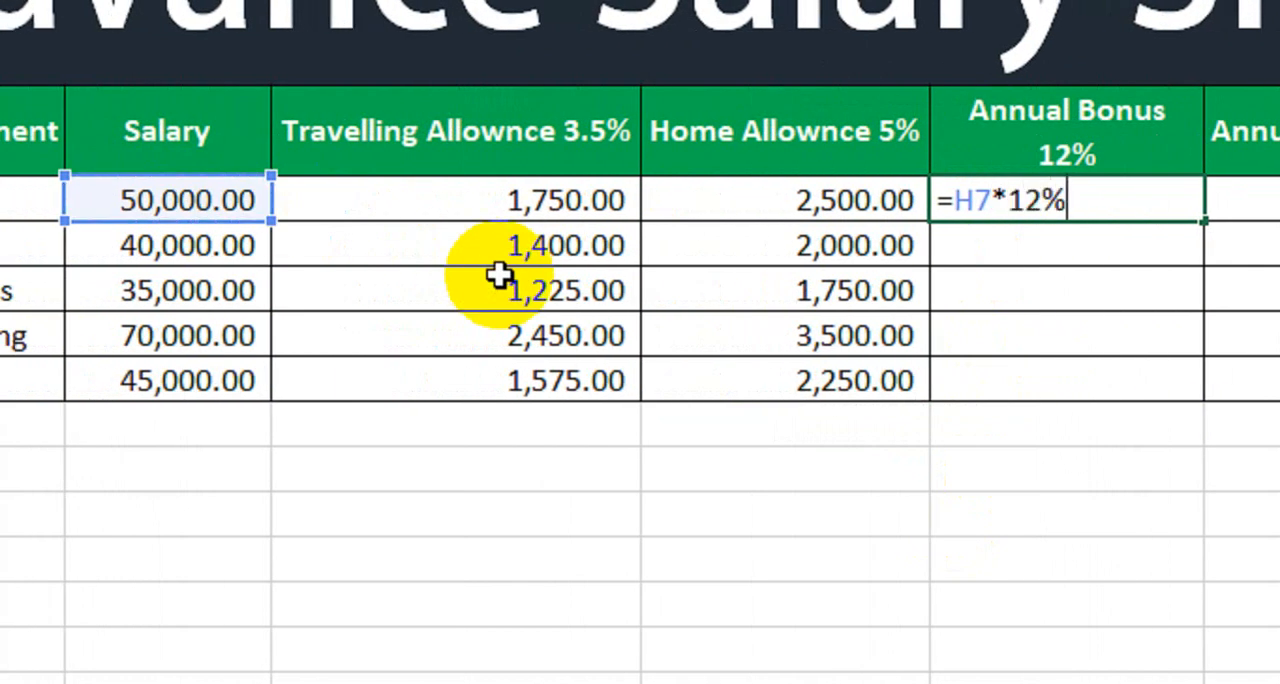
key(Return)
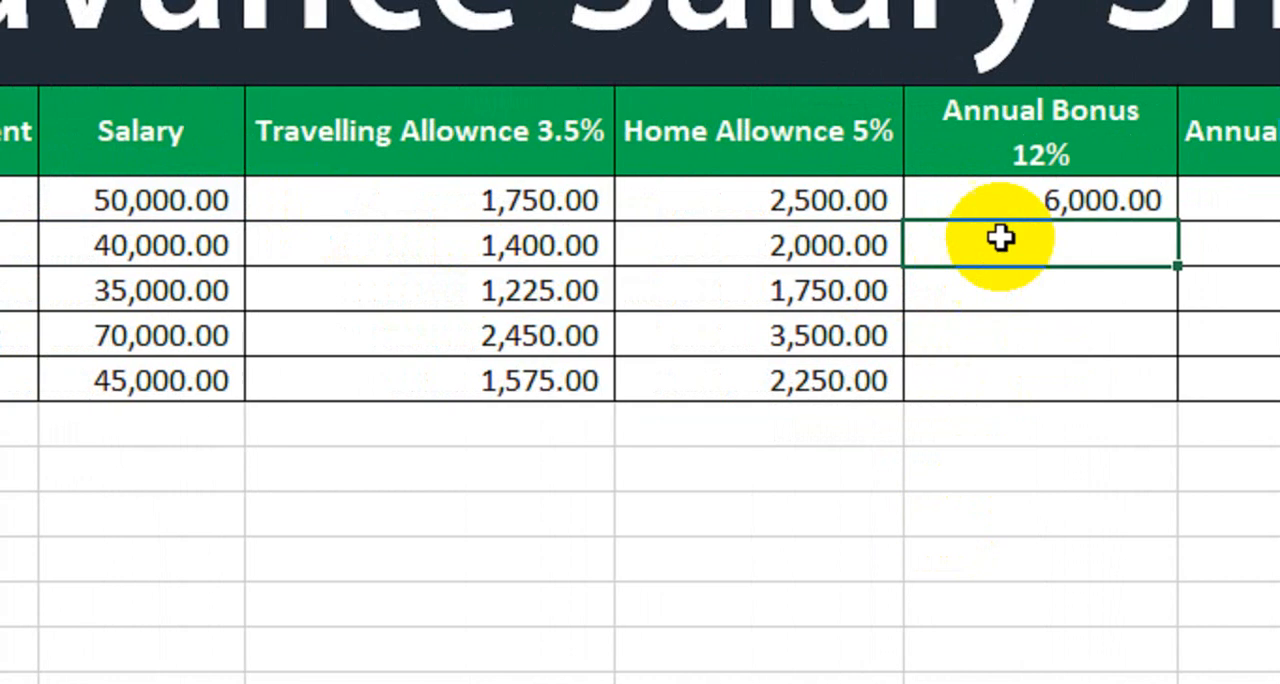
click(1054, 212)
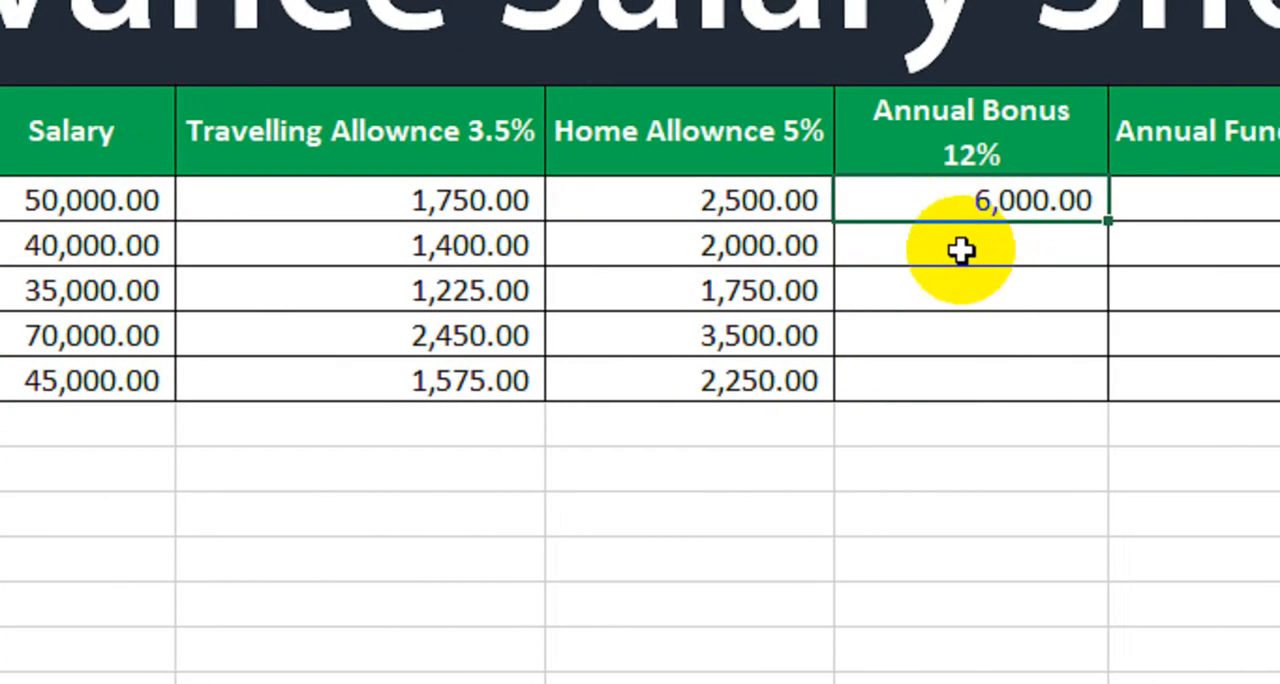
drag(1108, 220, 1077, 422)
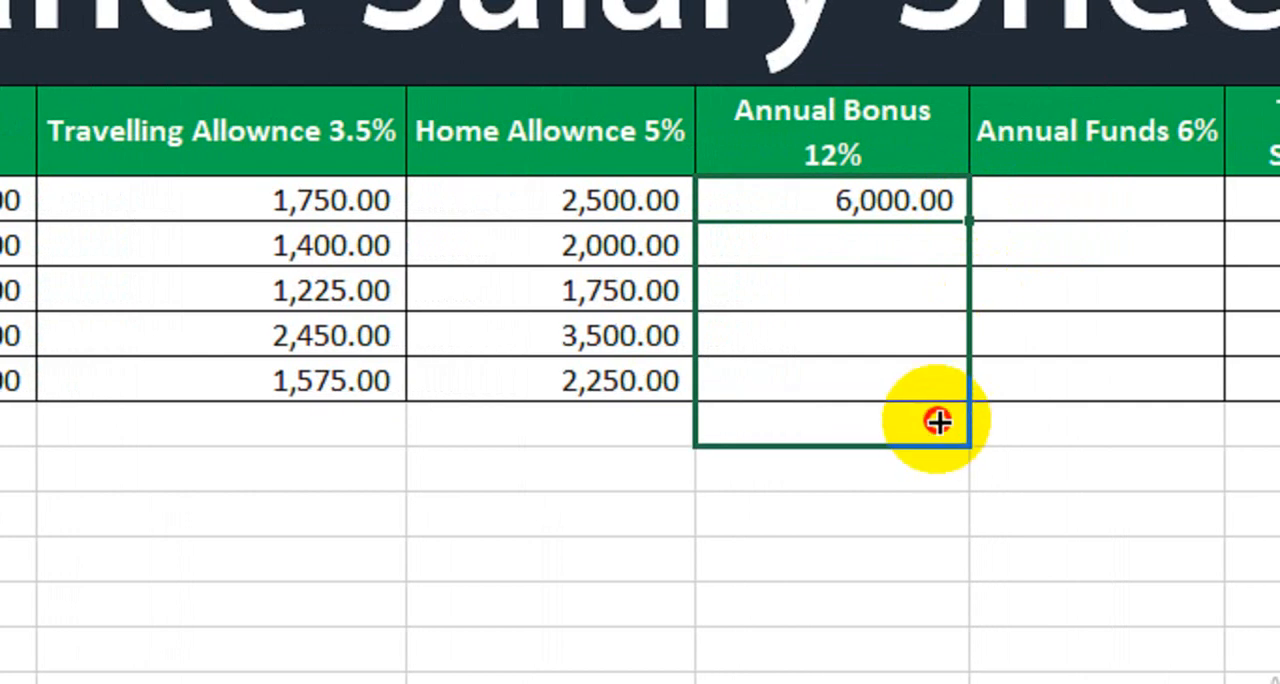
drag(938, 422, 935, 378)
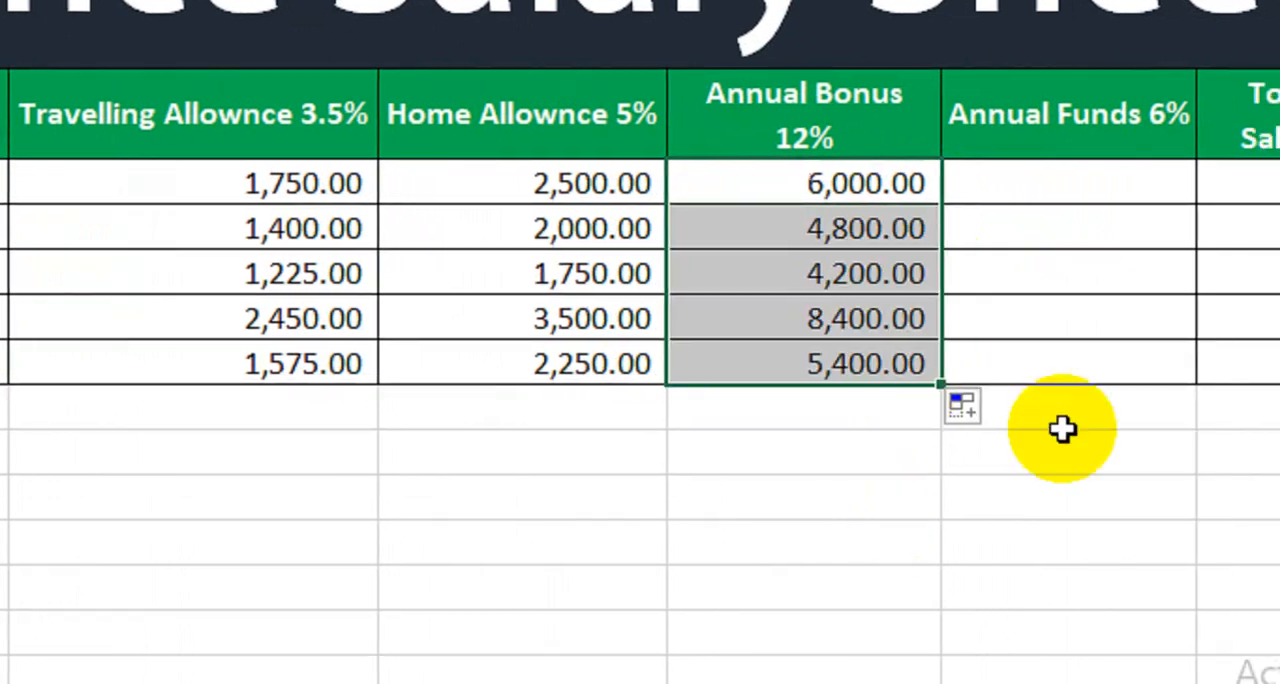
Step: Calculate the annual funds with =H7*6% in L7 and fill the formula down through L11
click(1125, 185)
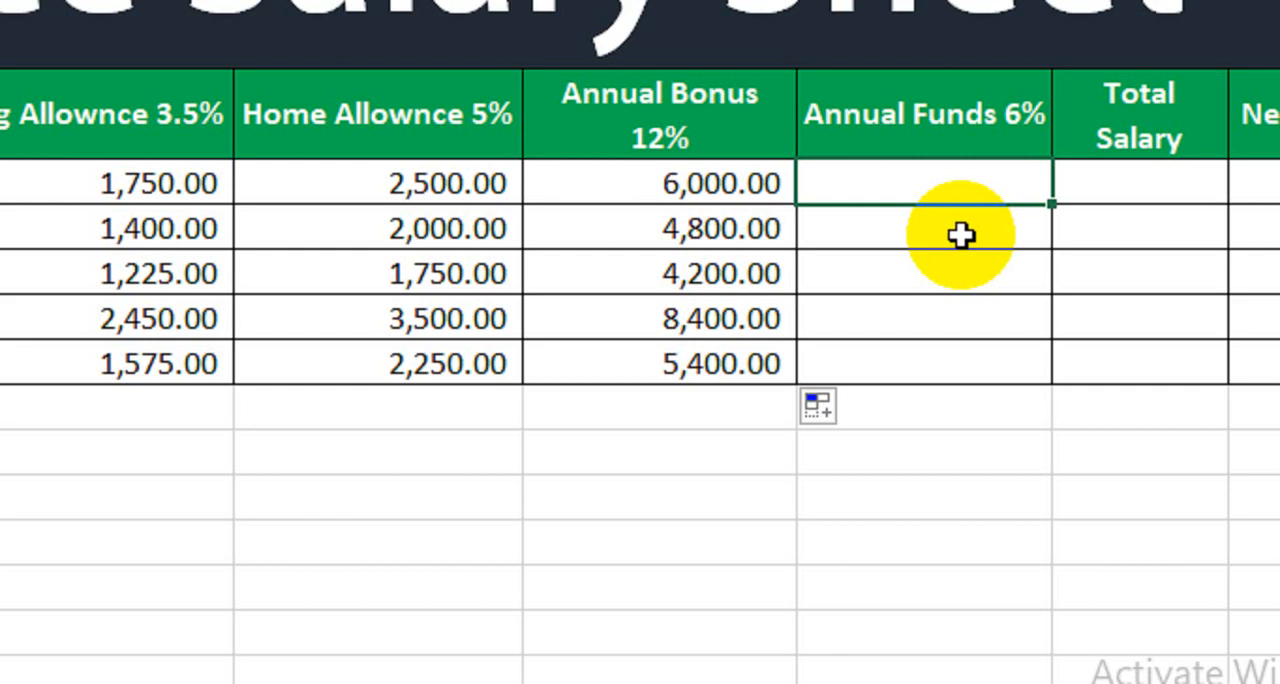
text(=)
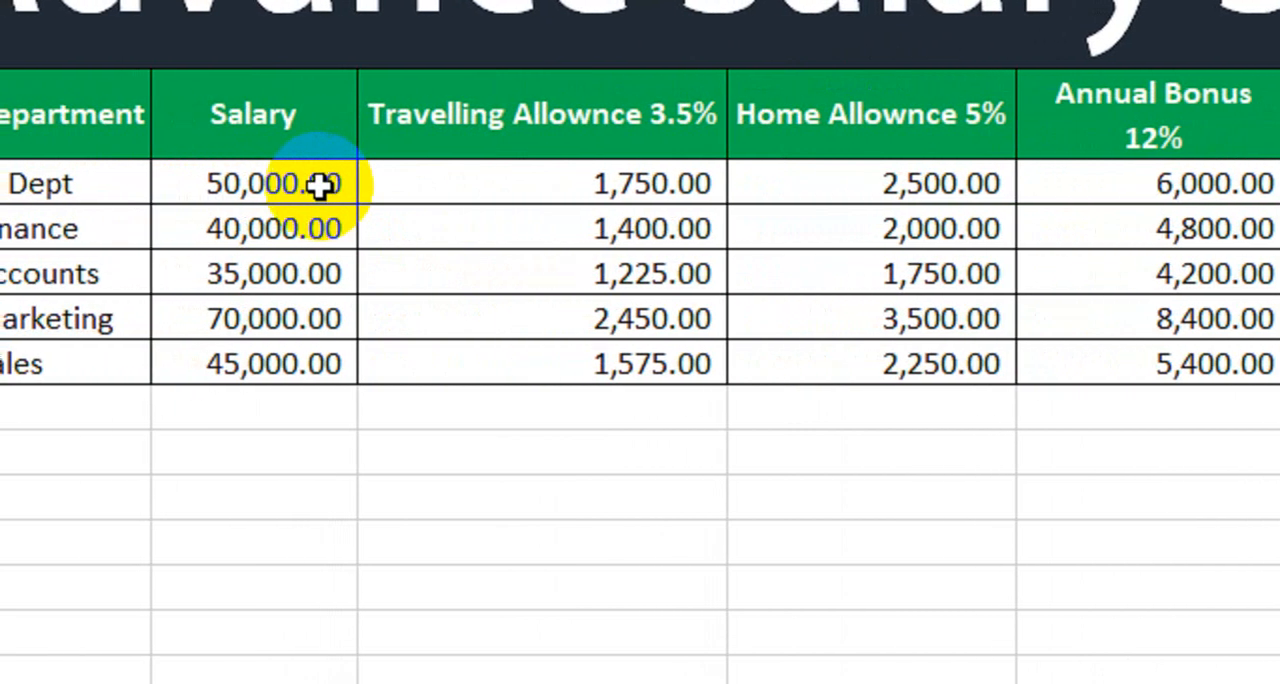
click(320, 184)
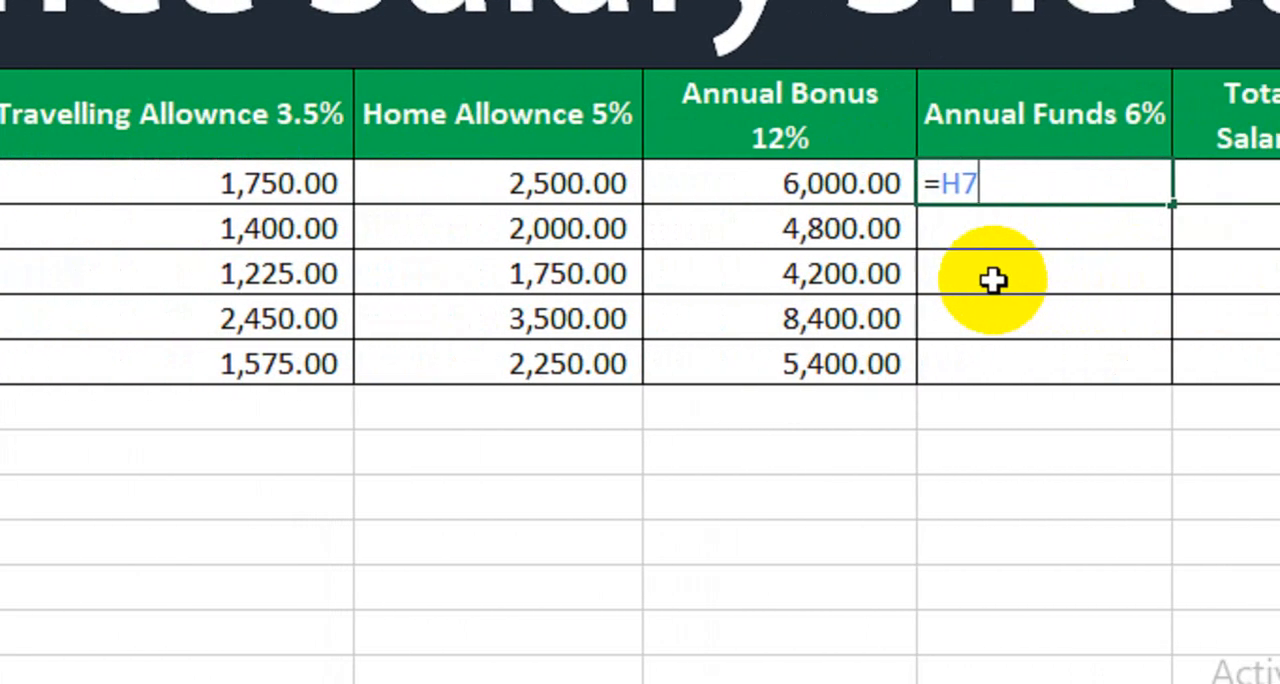
text(*6)
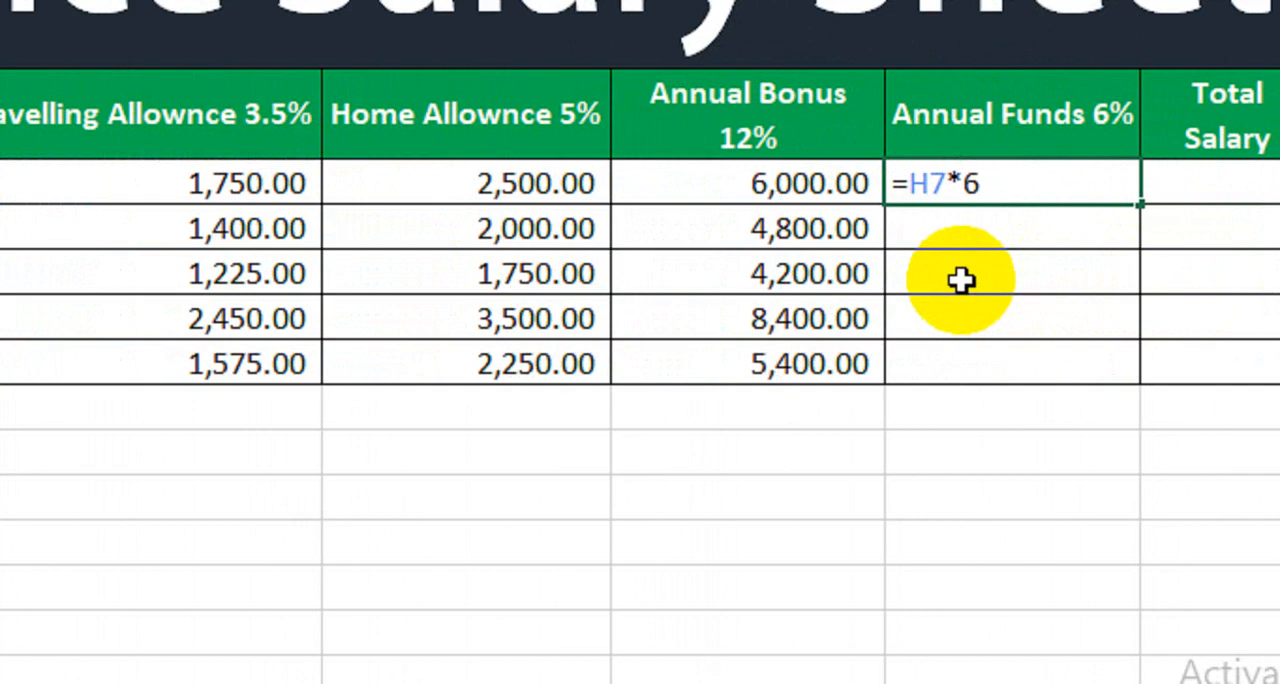
text(%)
key(Return)
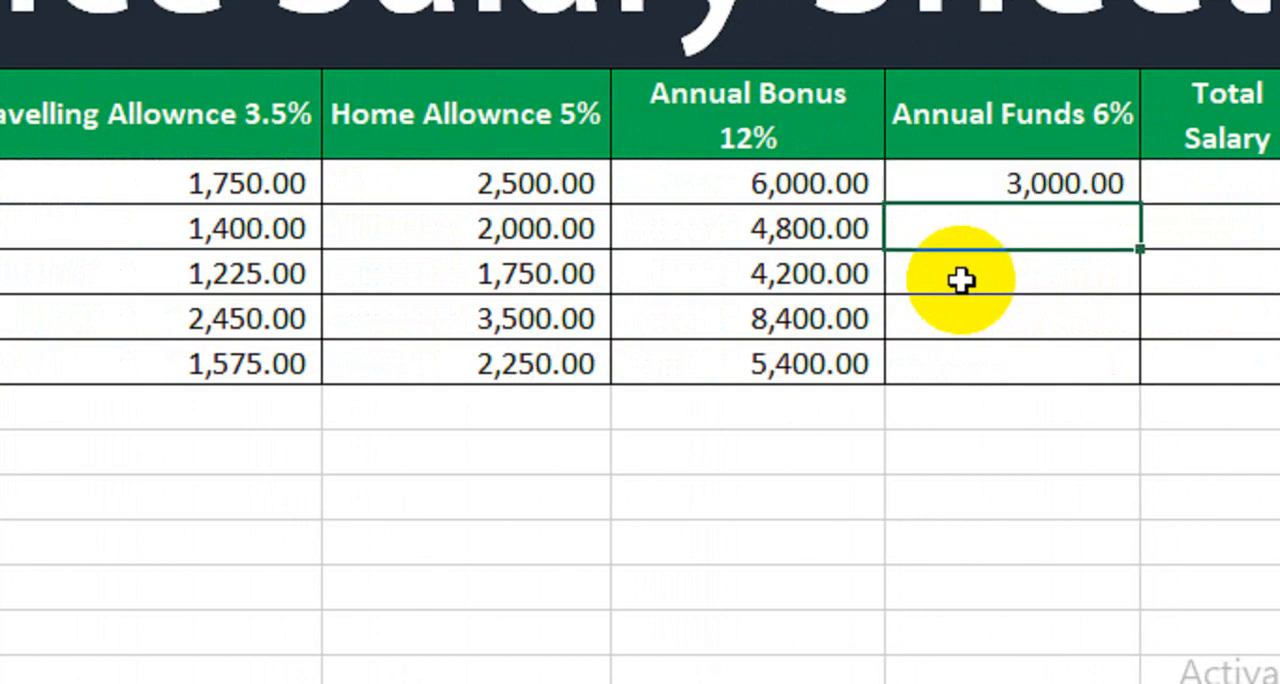
click(1045, 185)
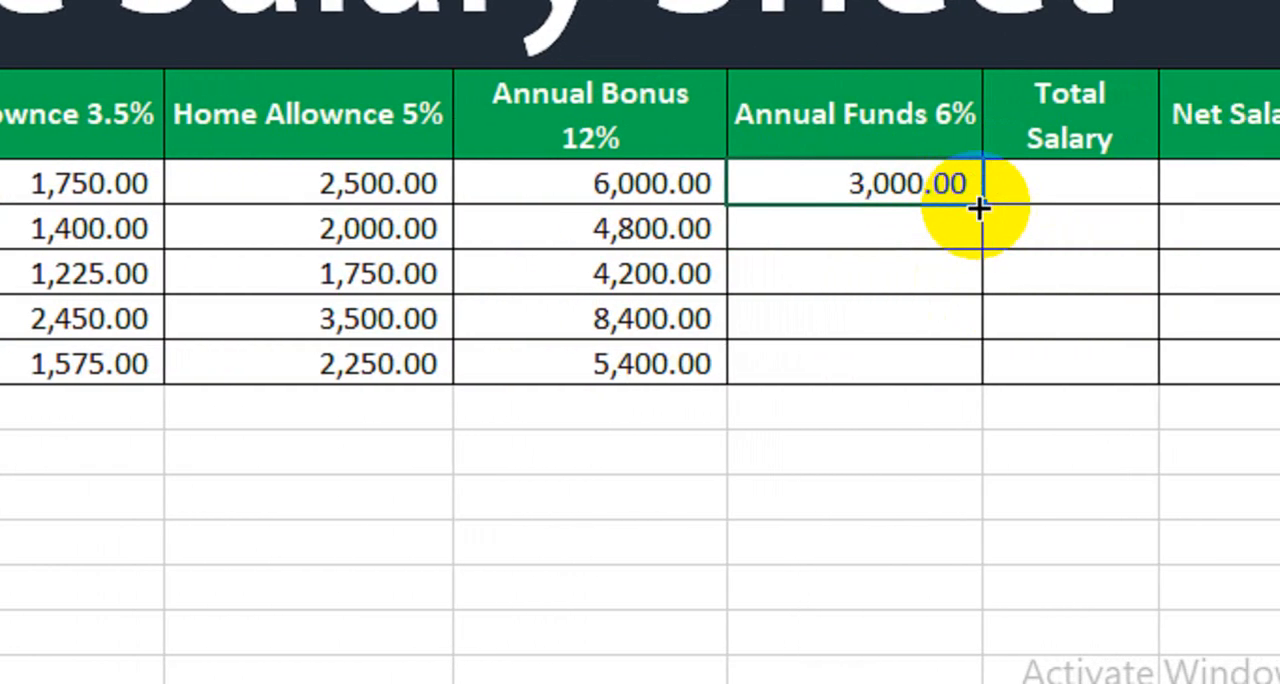
drag(978, 207, 967, 384)
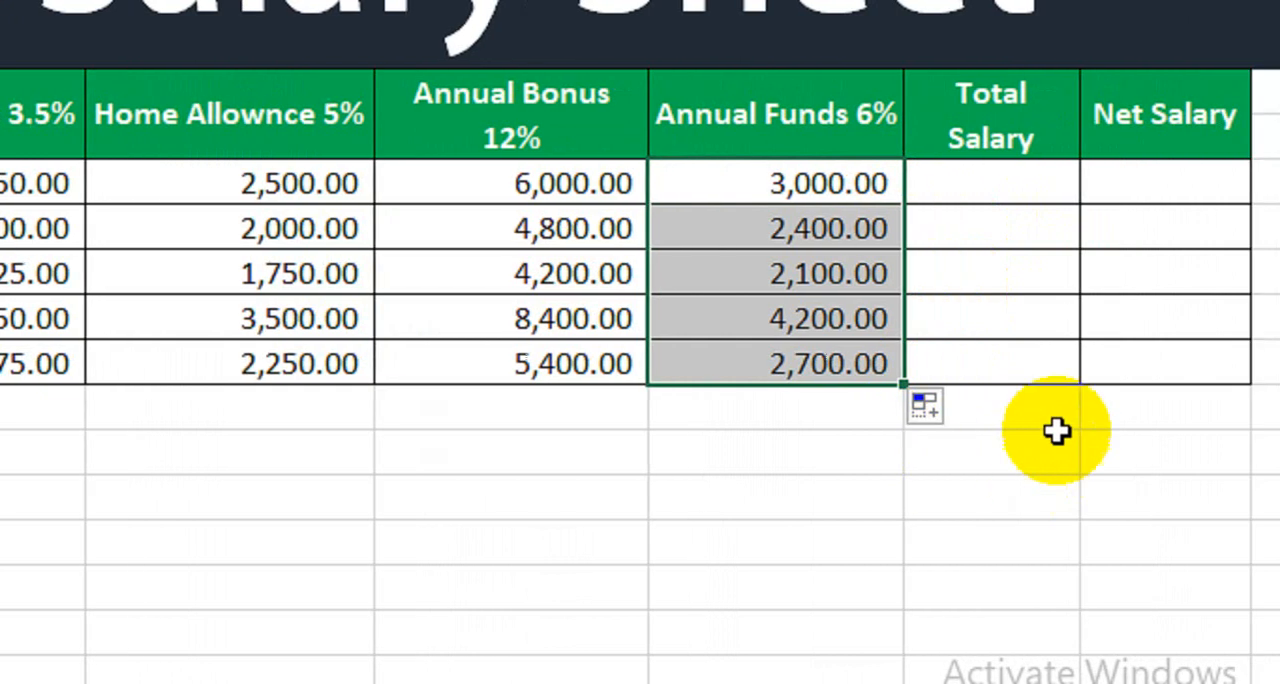
Step: Calculate the total salary with =SUM(H7:L7) in M7 and fill the formula down through M11
click(1055, 182)
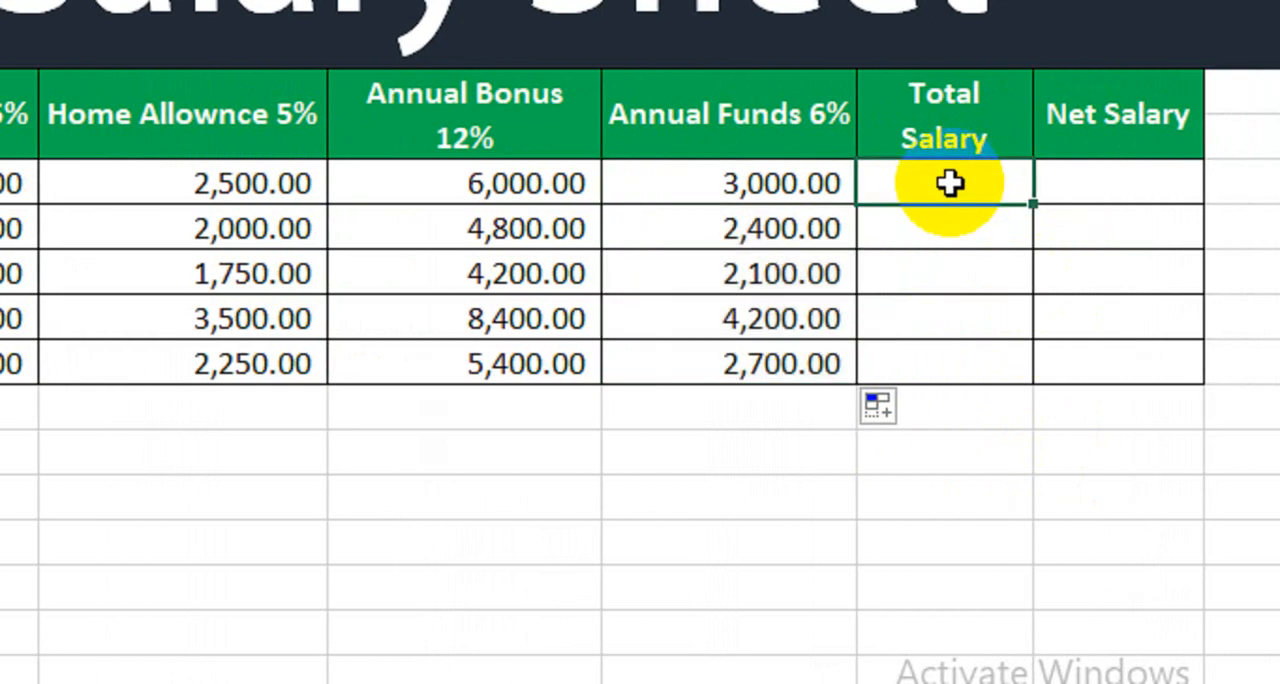
text(=sum)
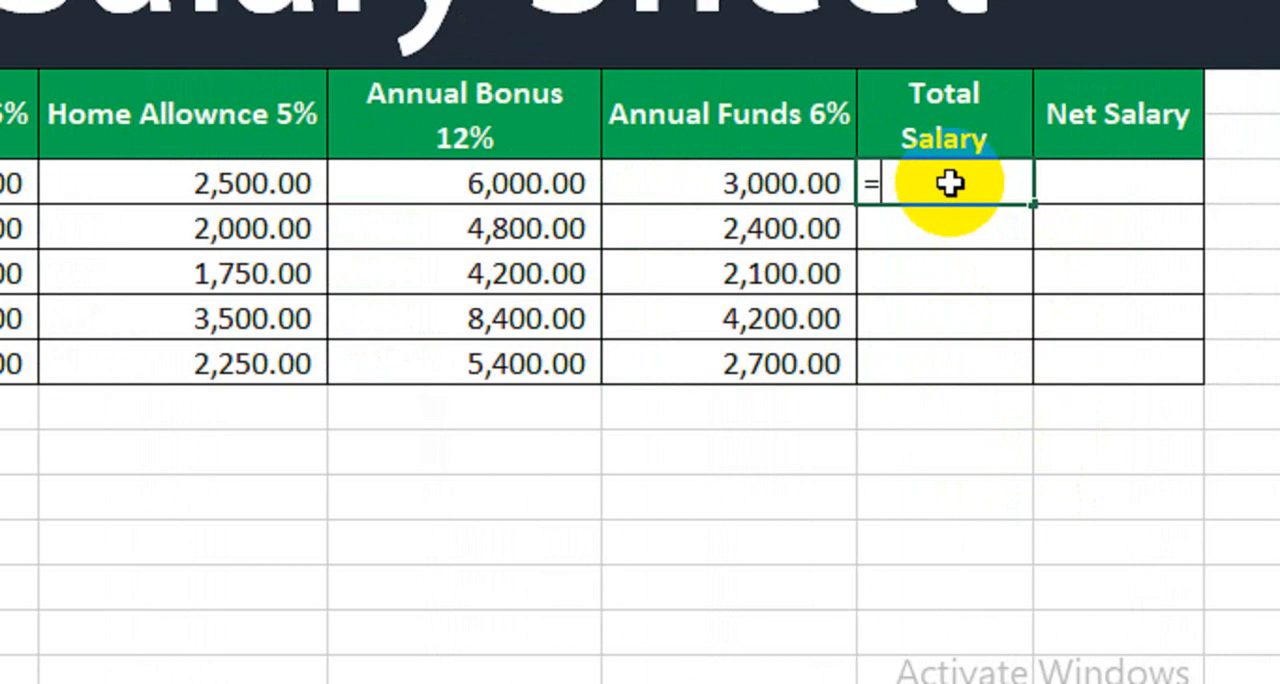
key(Tab)
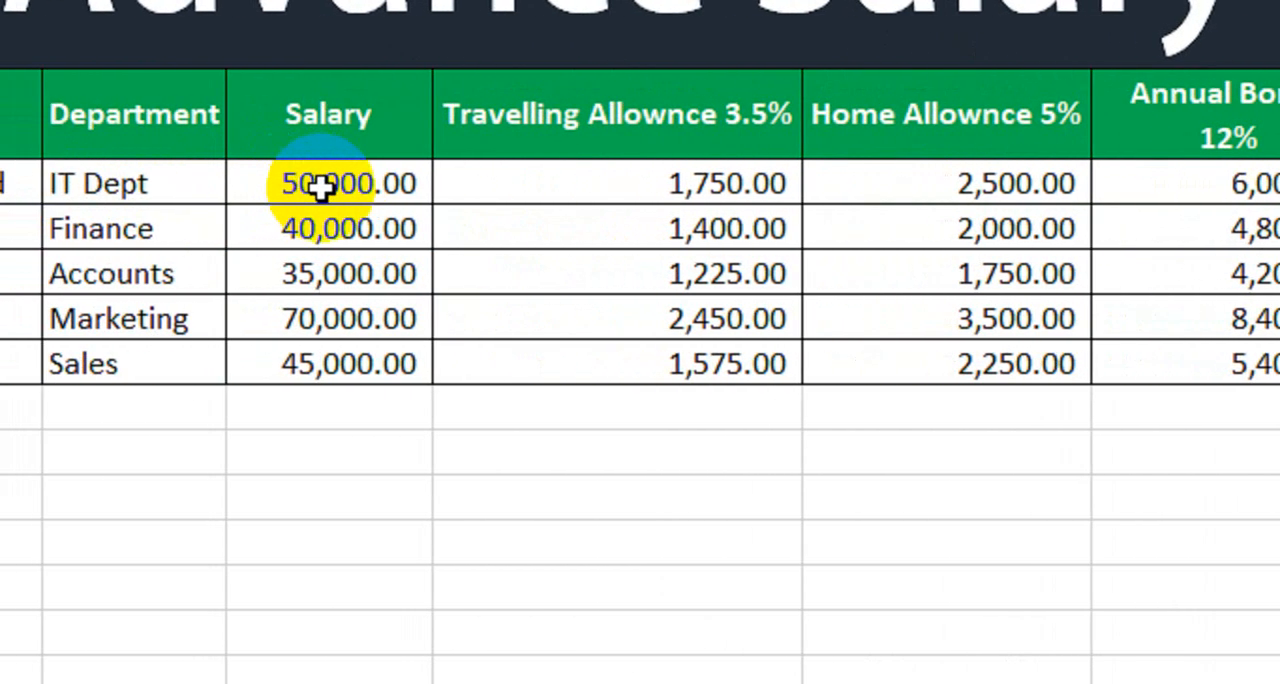
click(320, 187)
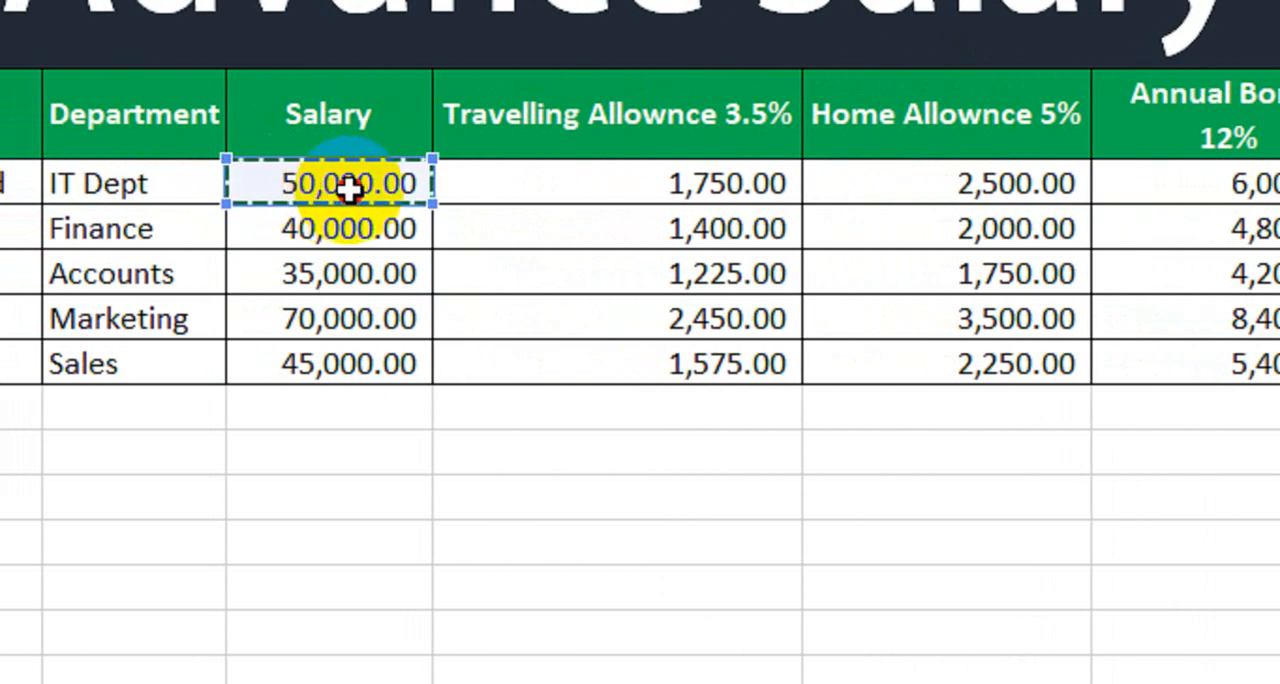
drag(410, 183, 1020, 194)
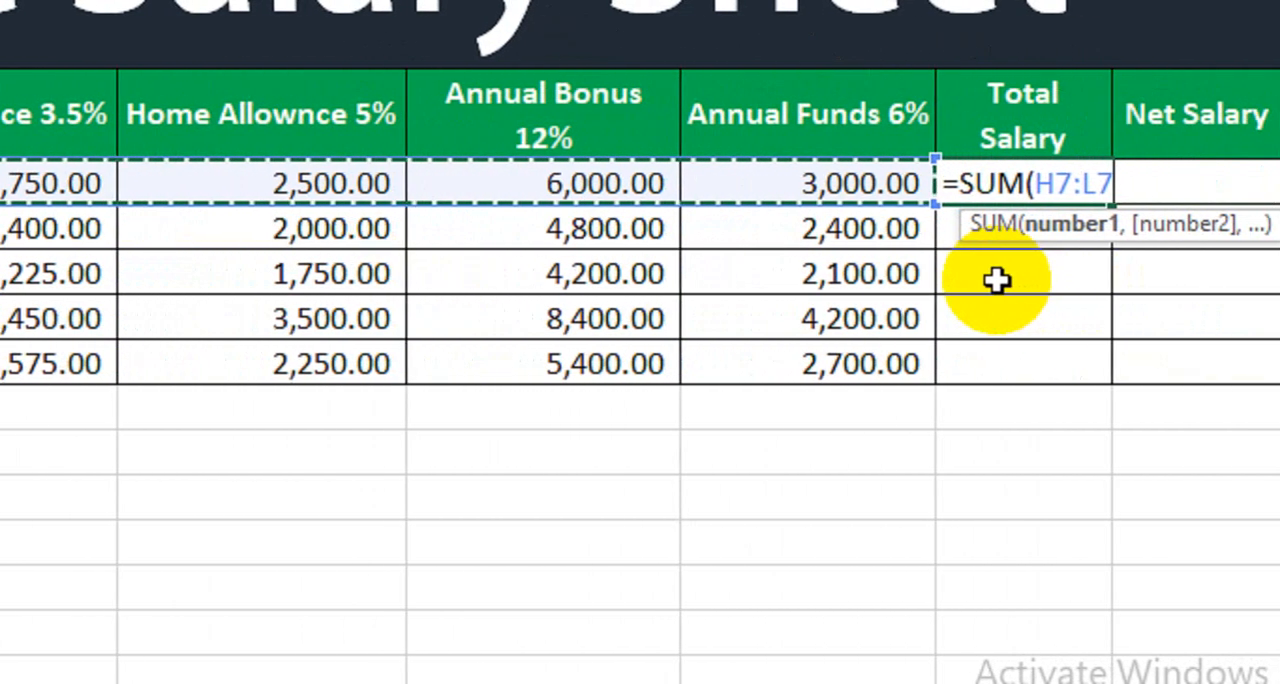
text())
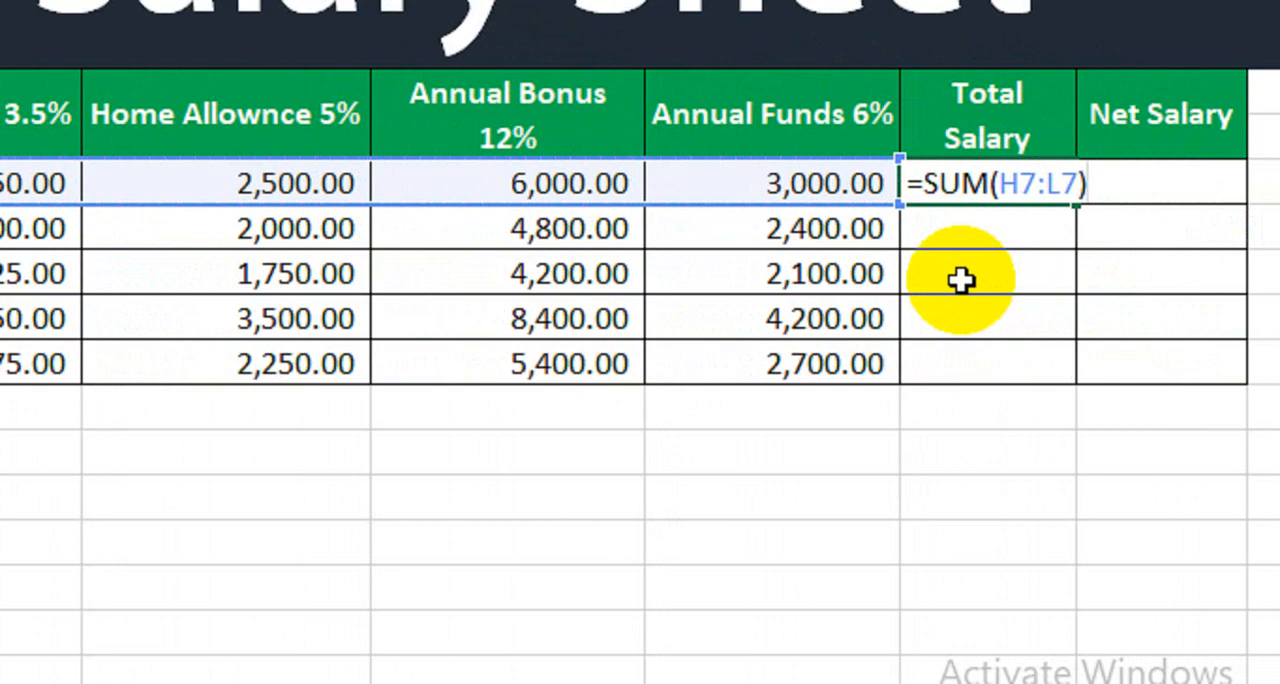
key(Return)
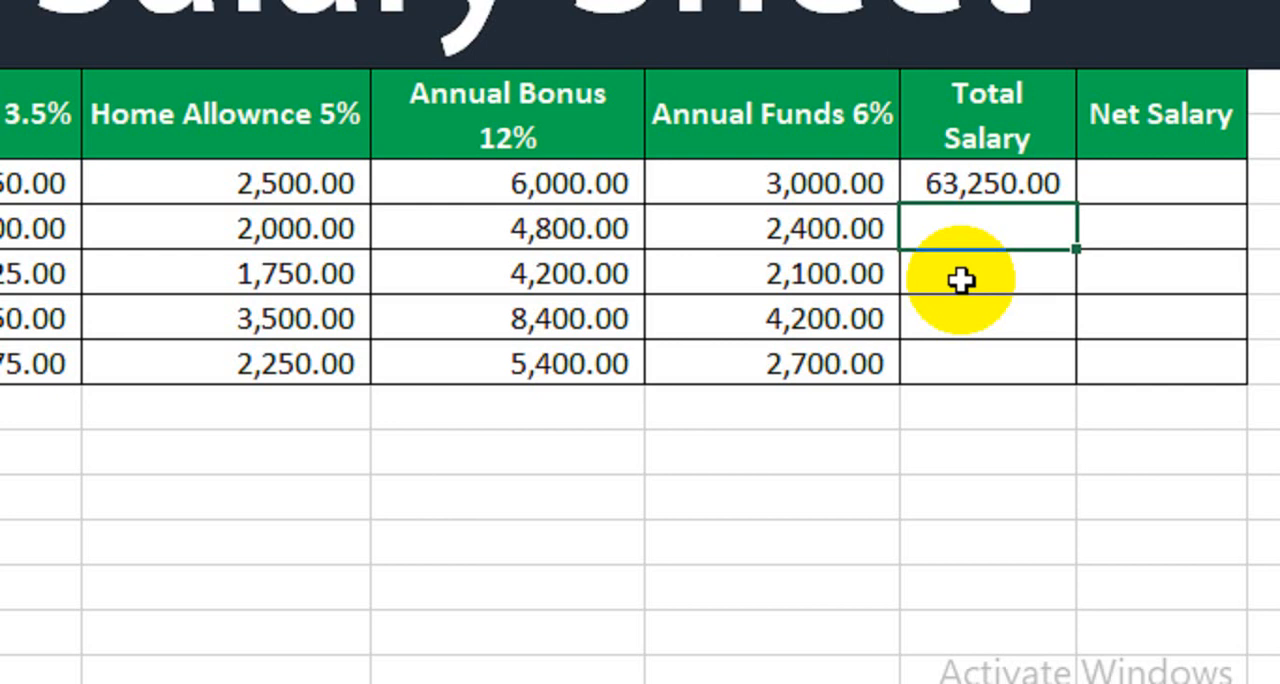
click(977, 180)
drag(1076, 205, 1029, 378)
drag(925, 378, 924, 380)
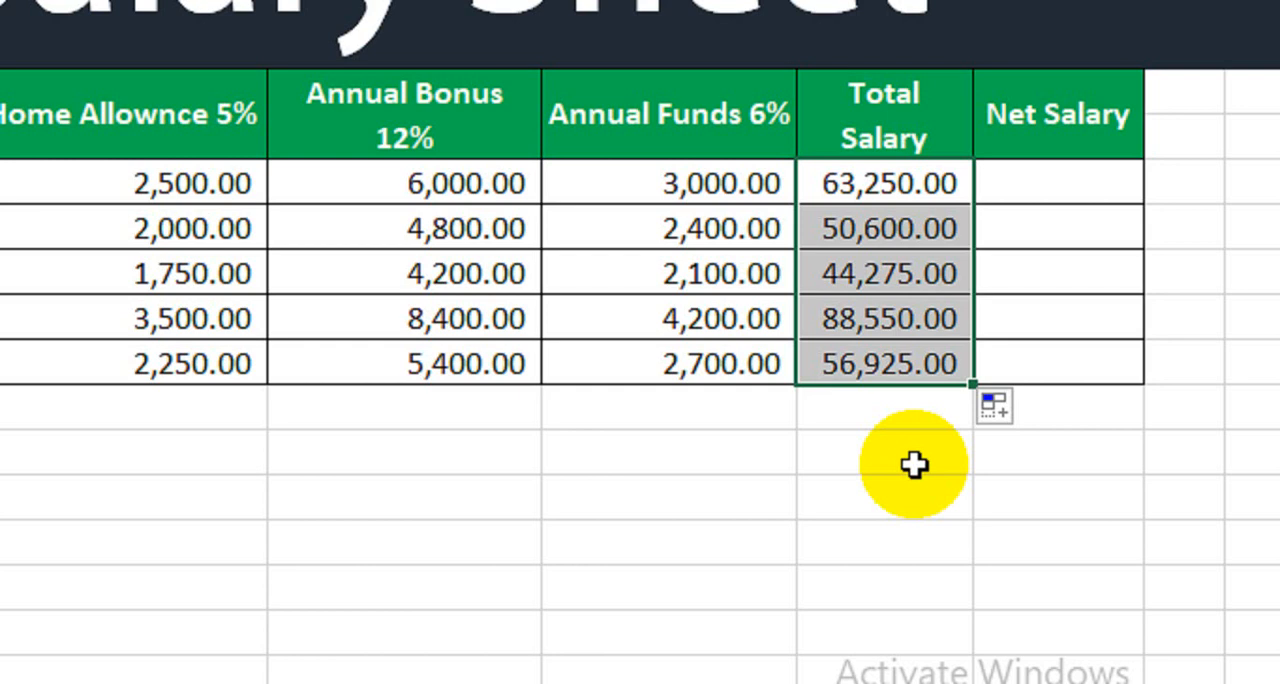
Step: Calculate the net salary by subtracting annual funds with =M7-L7 in N7 and fill the formula down through N11
key(Right)
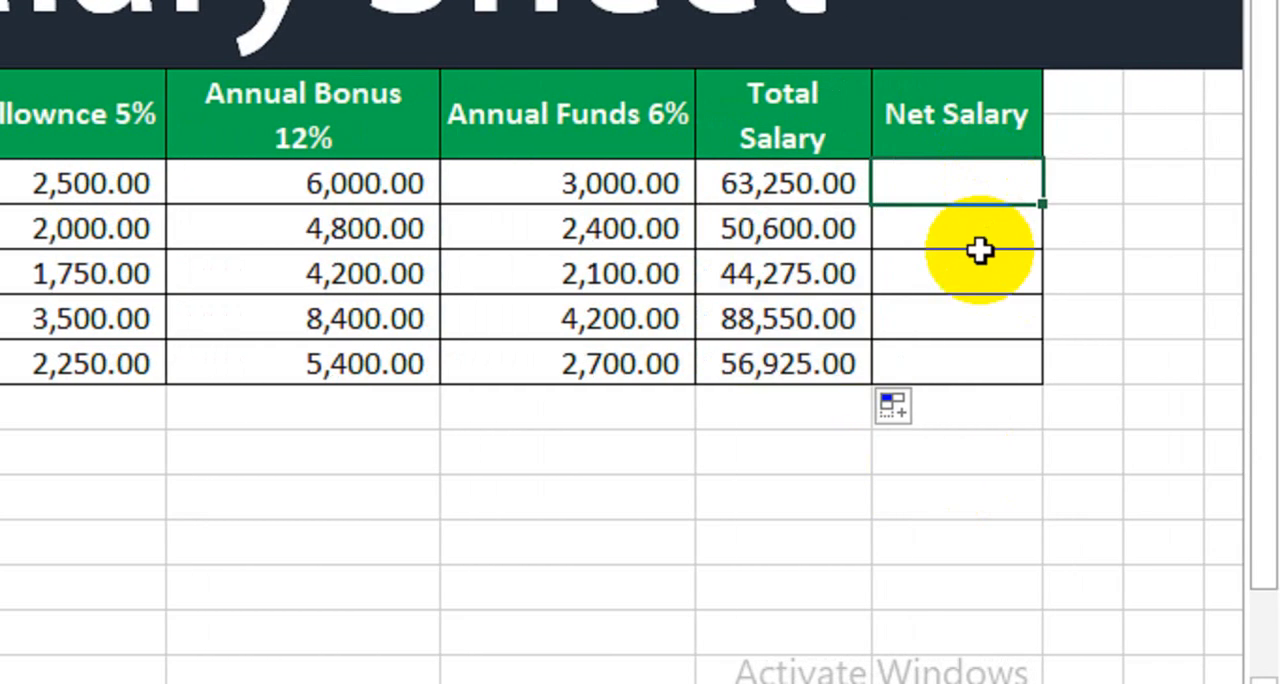
text(=)
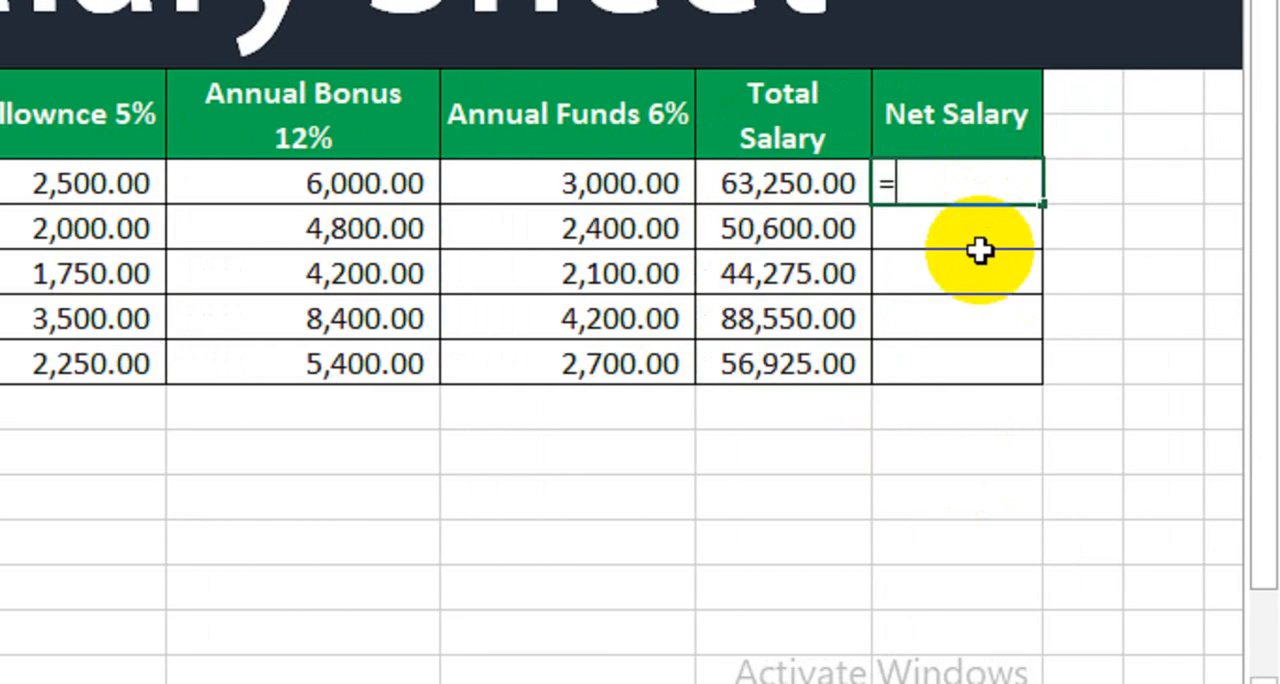
click(800, 180)
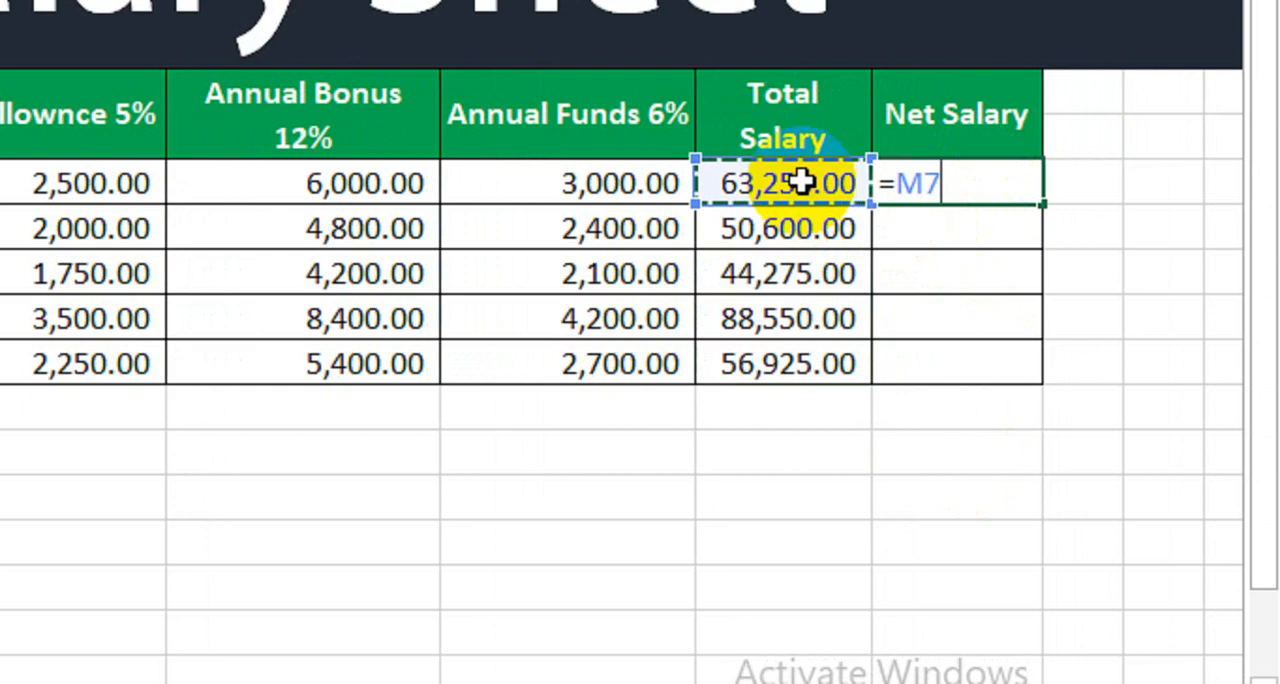
text(-)
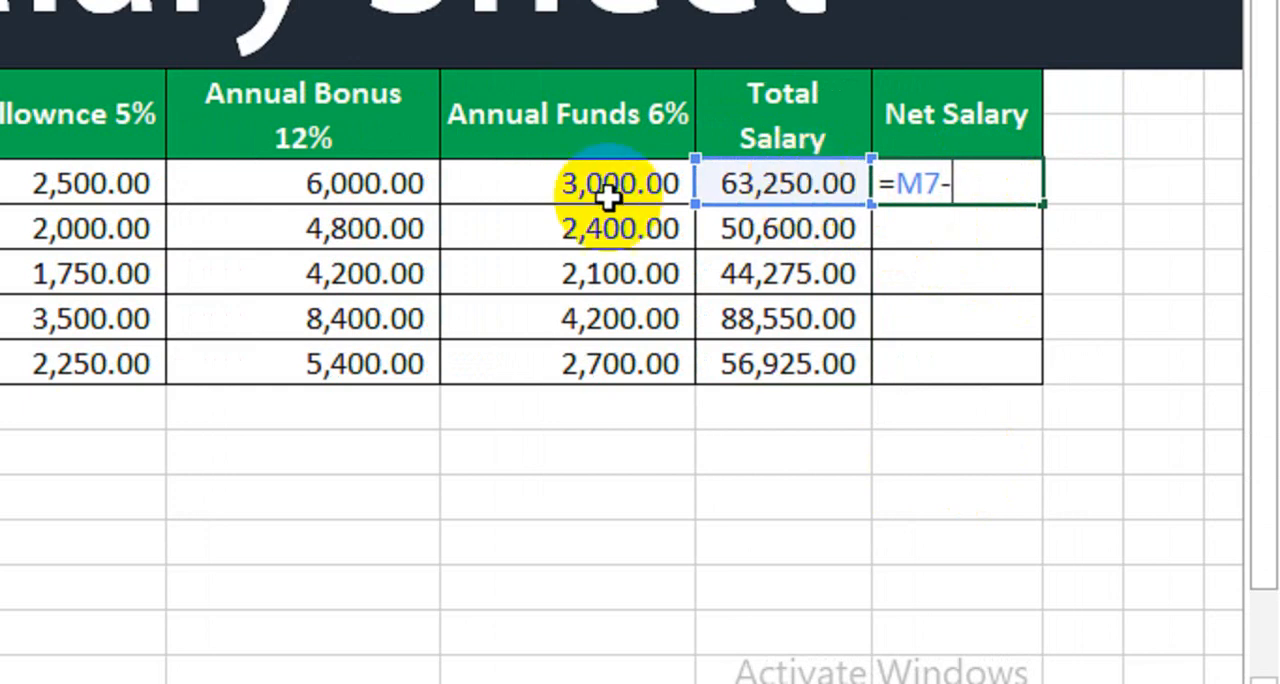
click(579, 191)
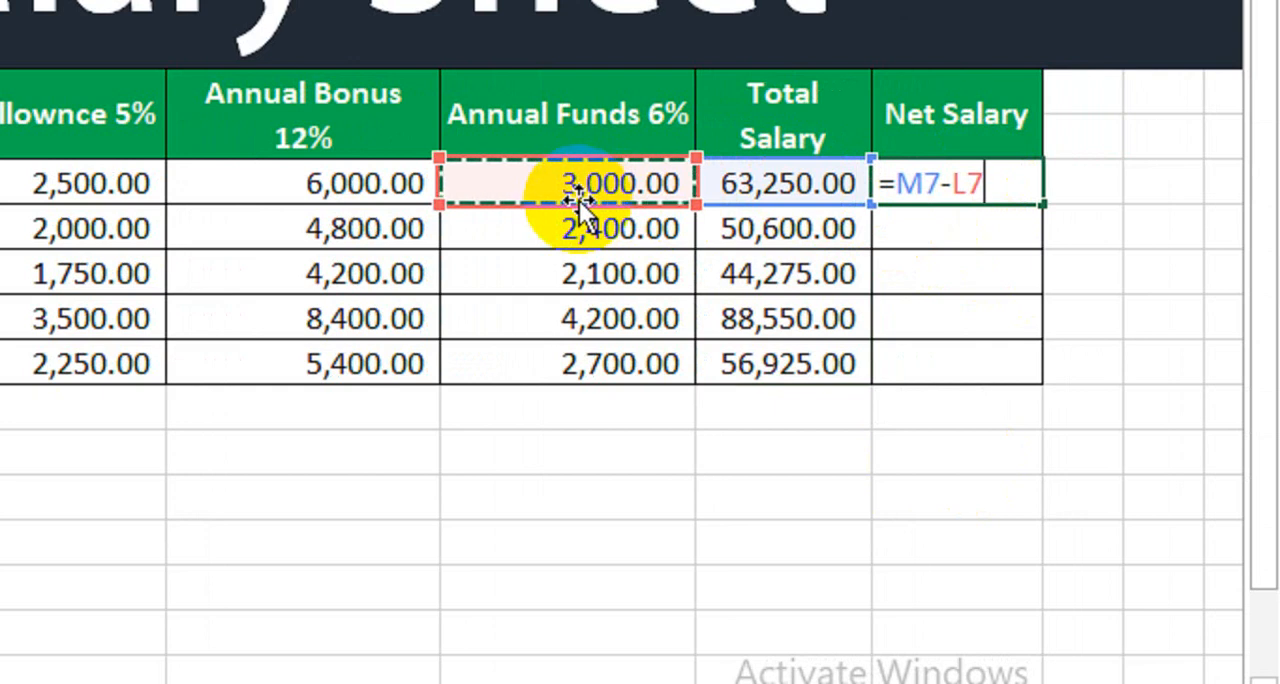
key(Return)
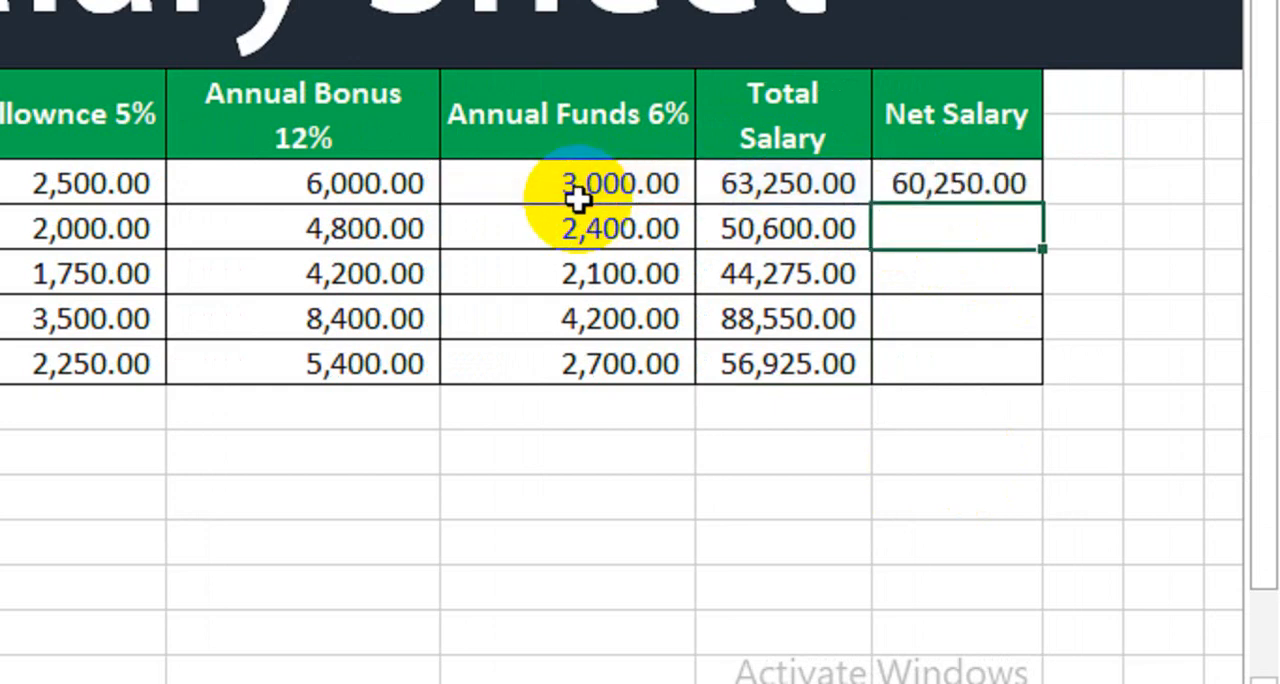
click(771, 183)
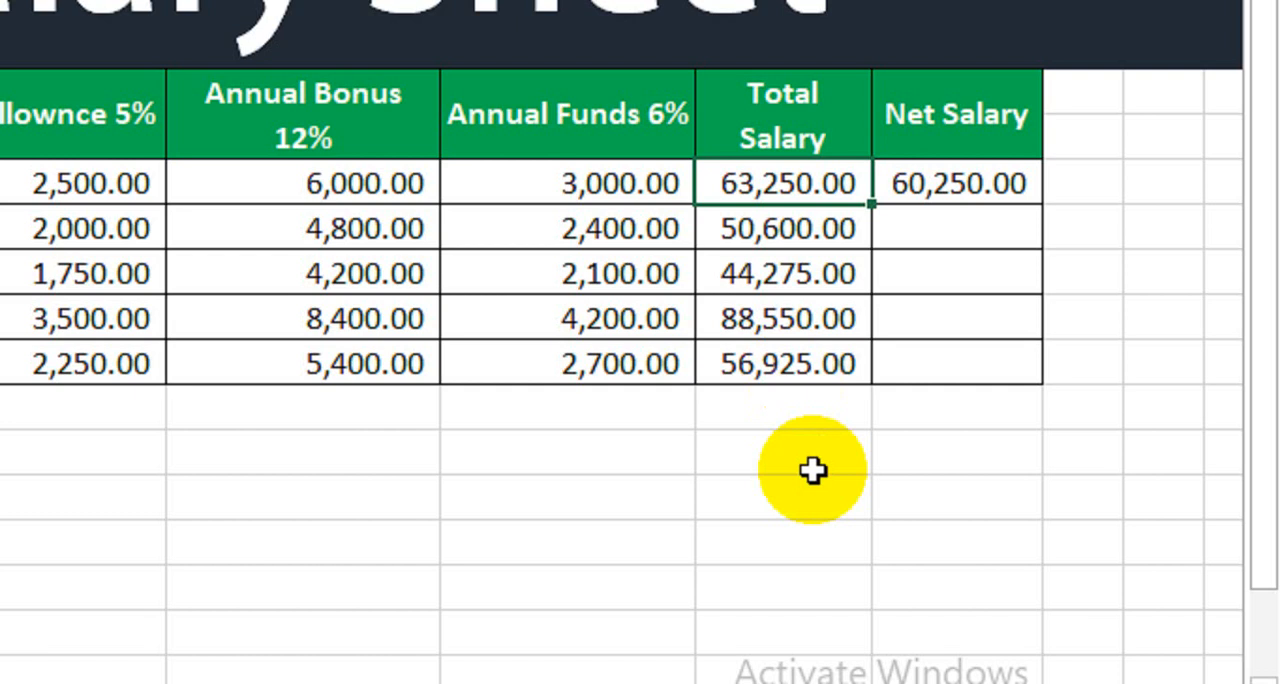
click(565, 185)
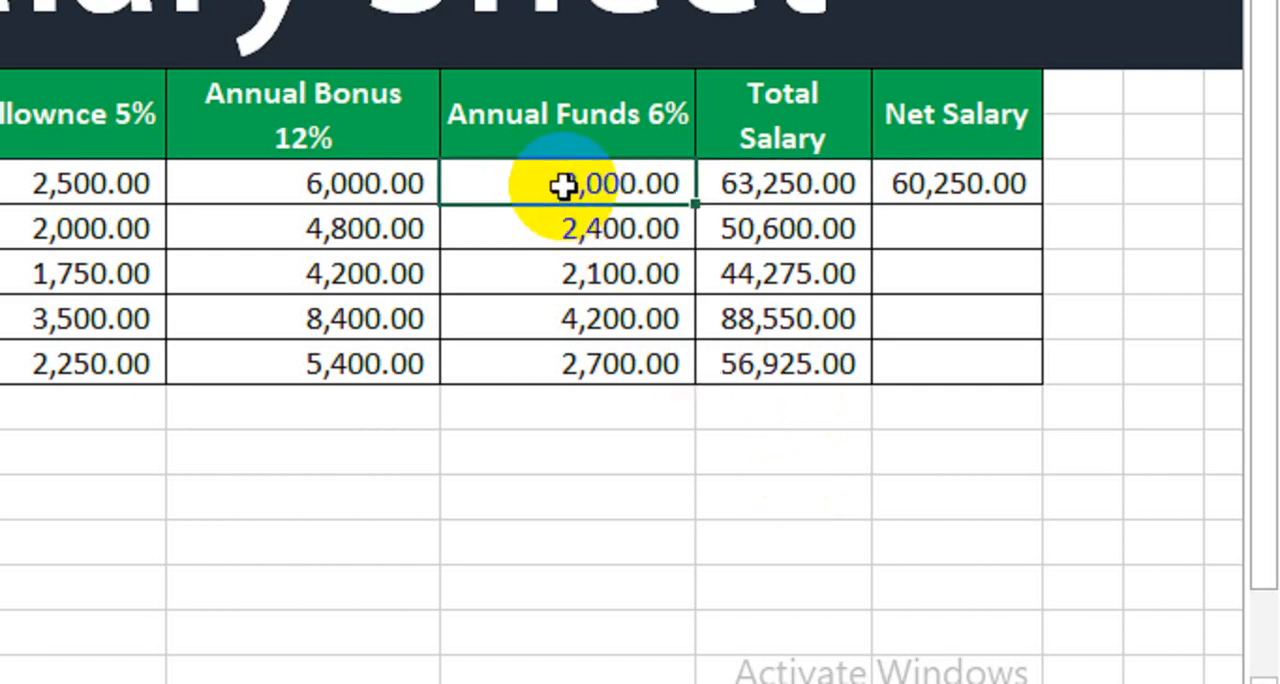
click(900, 182)
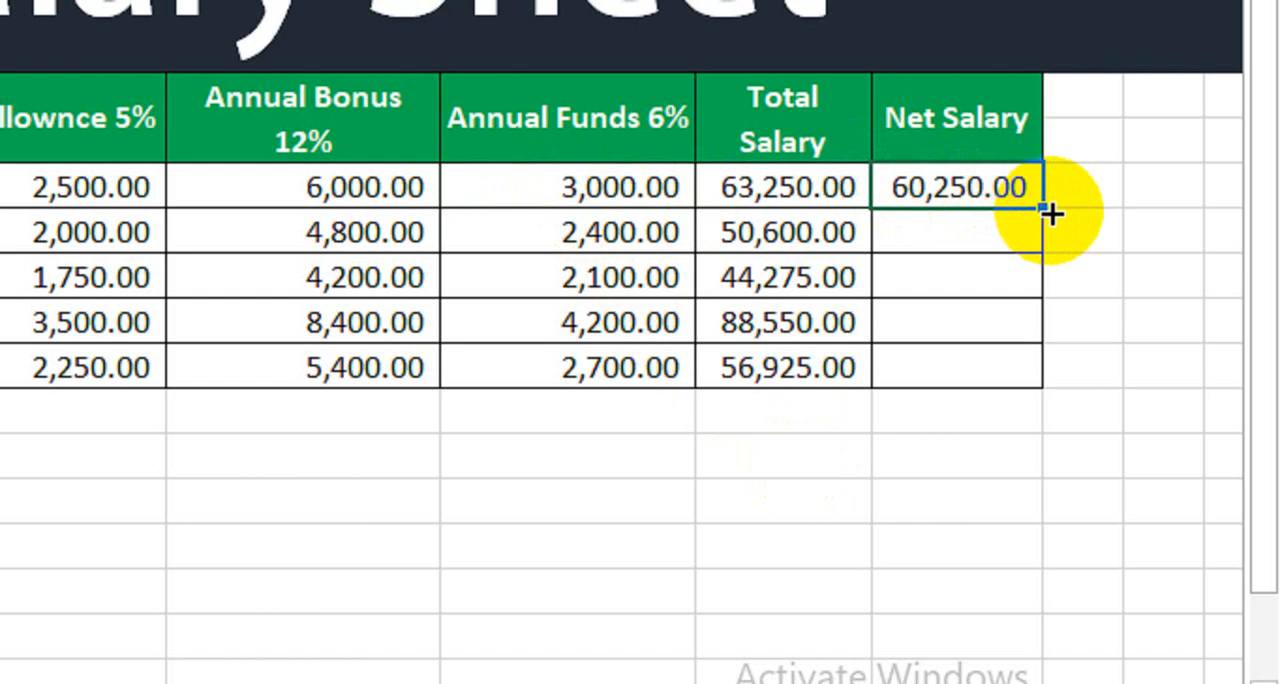
drag(1050, 213, 1031, 386)
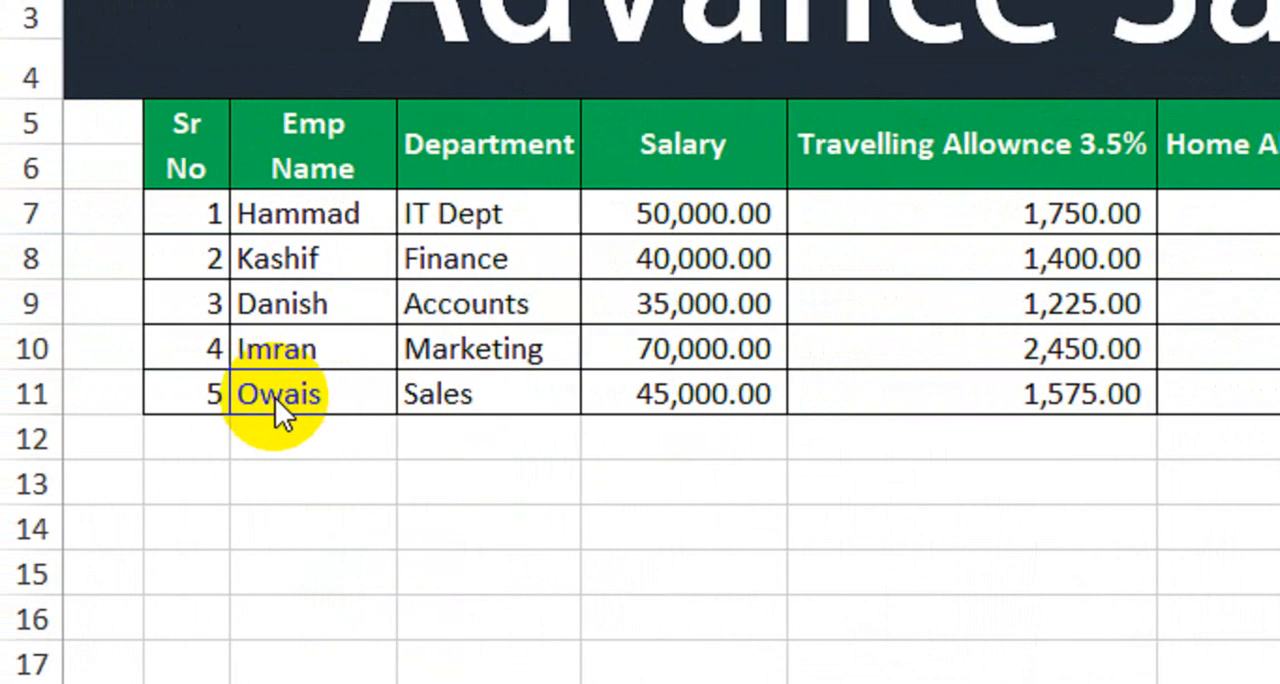
Step: Enter a salary of 30000 in H12, directly below the last employee's salary
click(360, 440)
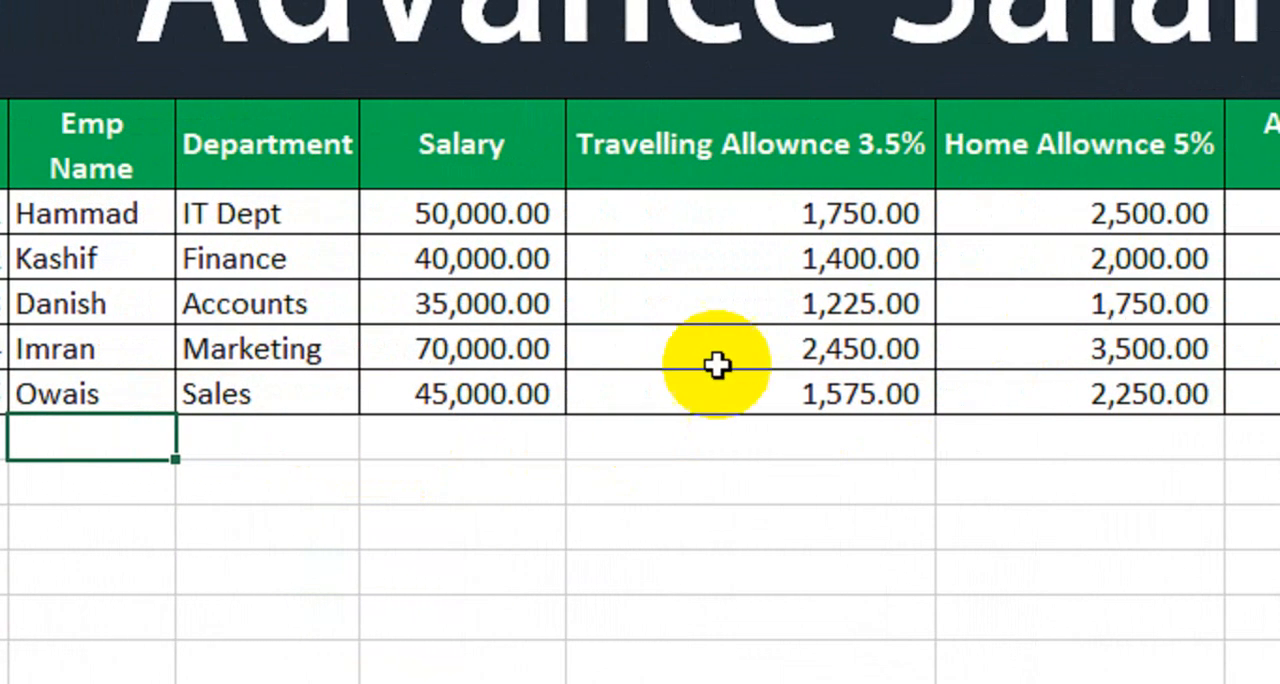
click(470, 442)
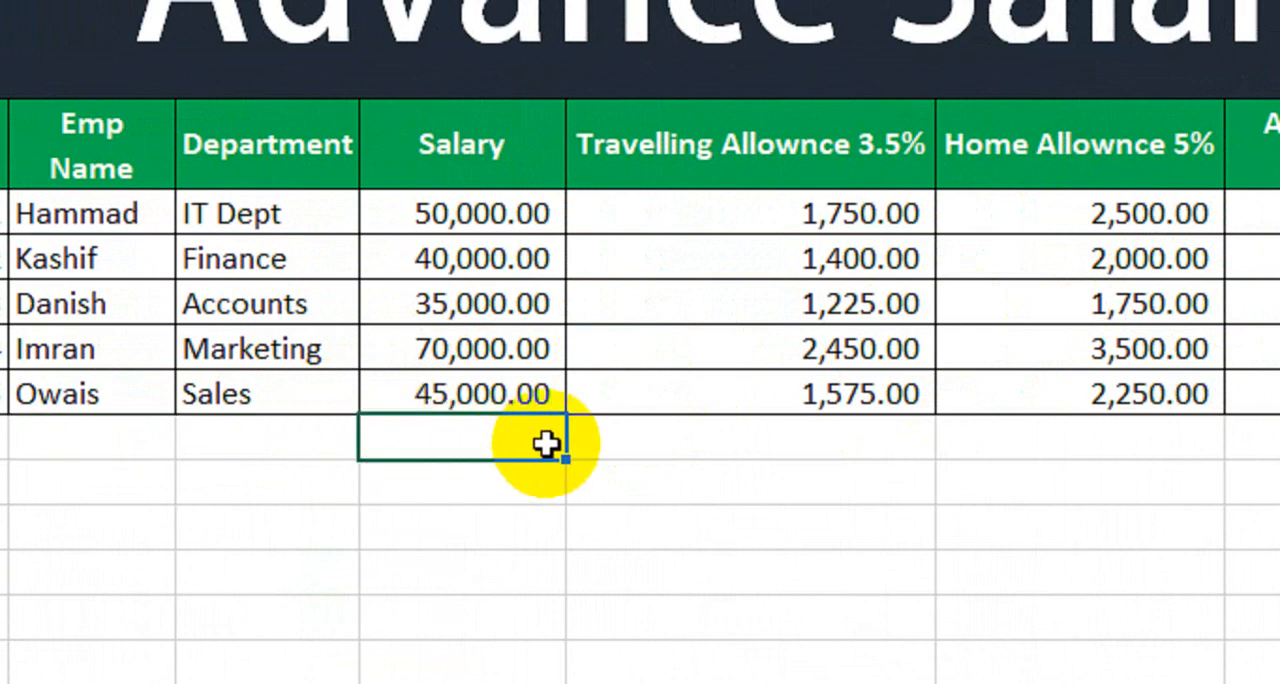
text(30000)
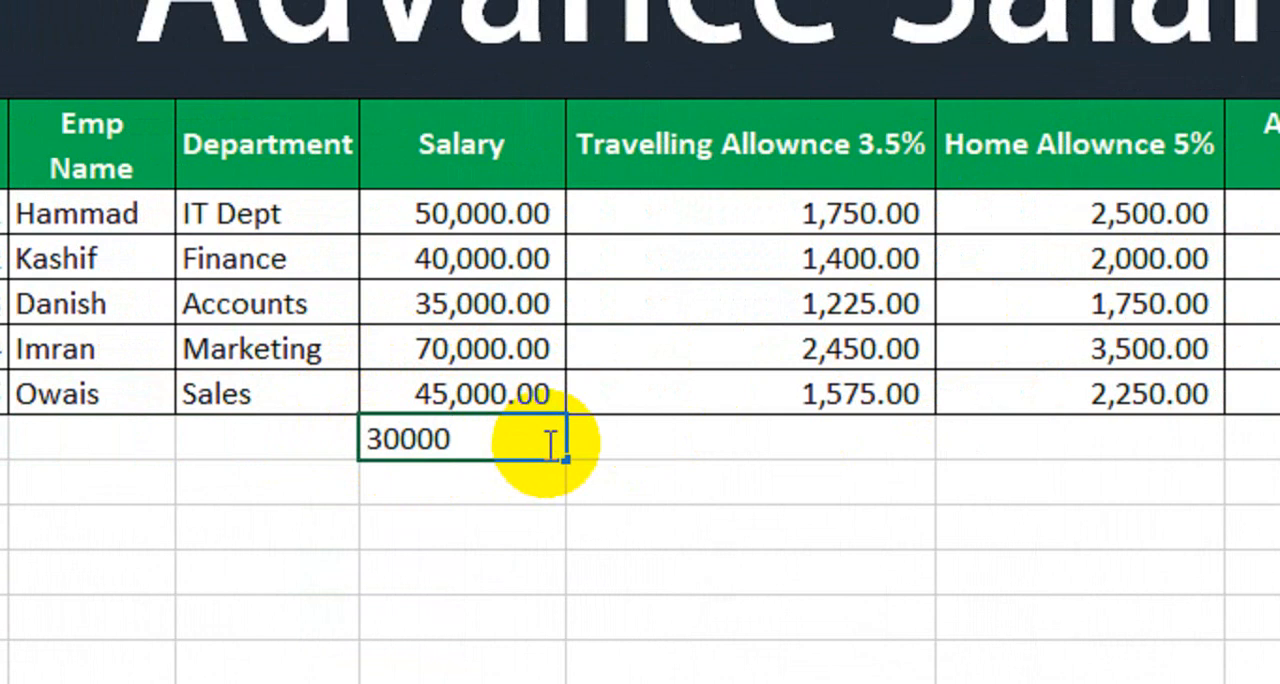
key(Return)
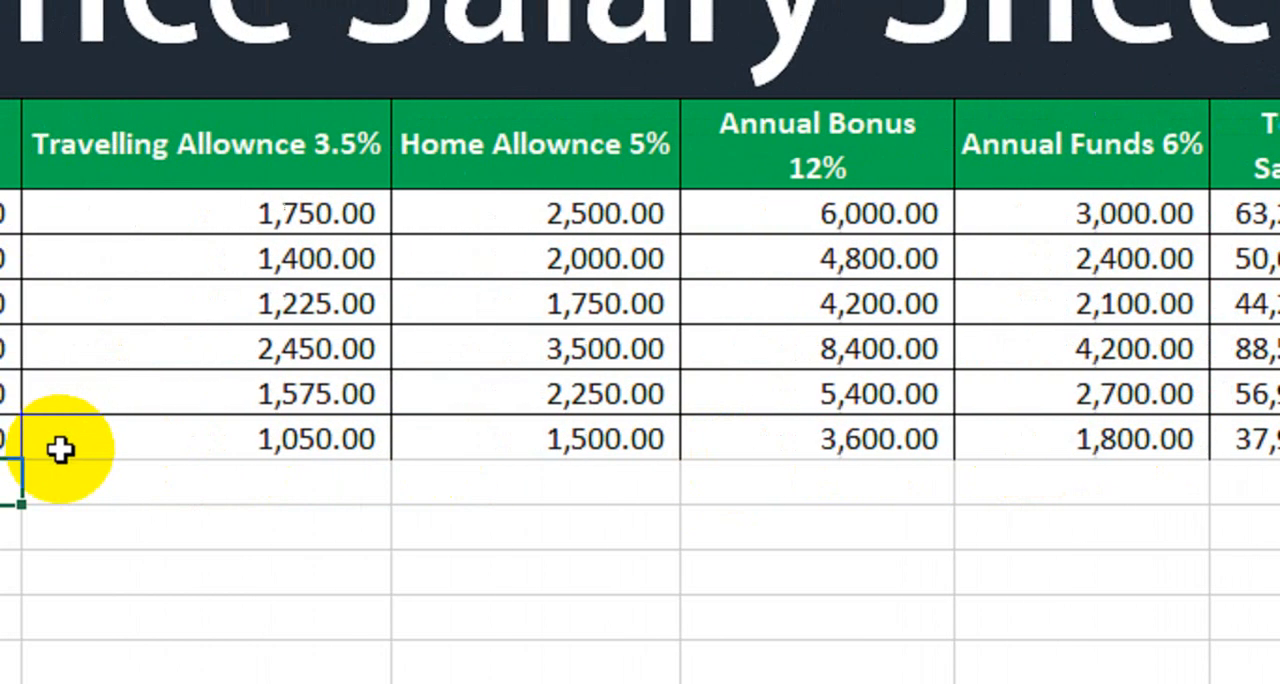
drag(228, 428, 1040, 409)
click(82, 530)
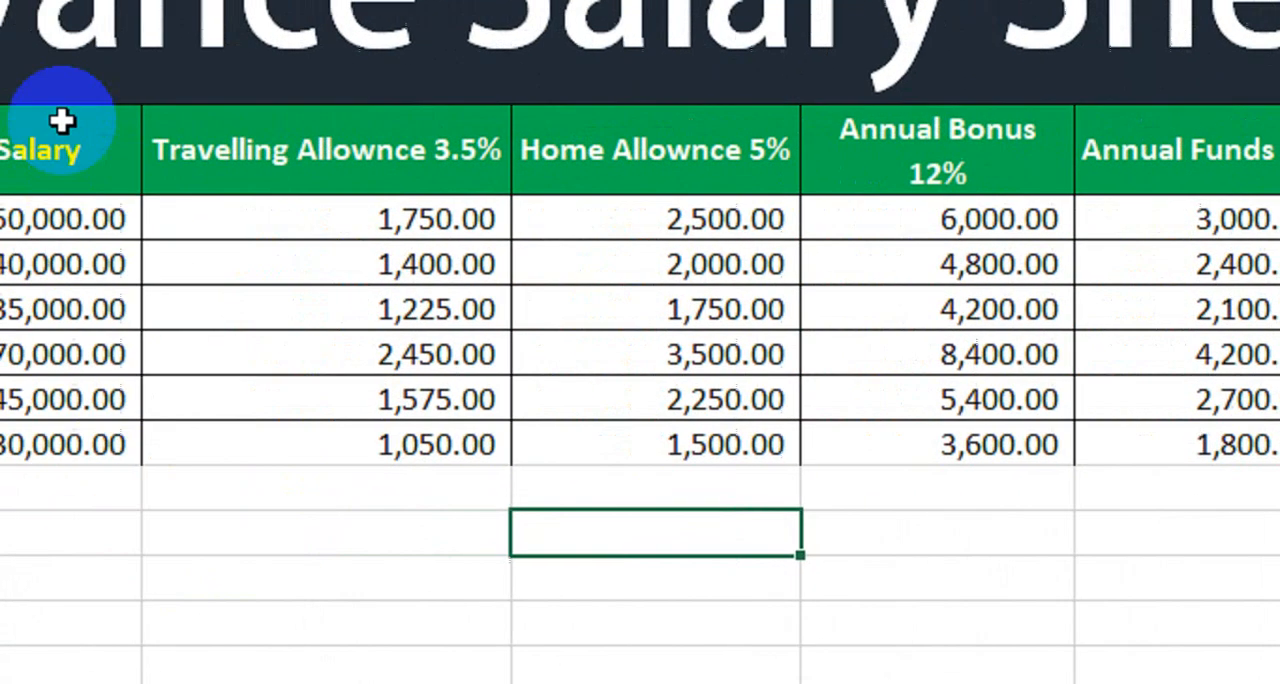